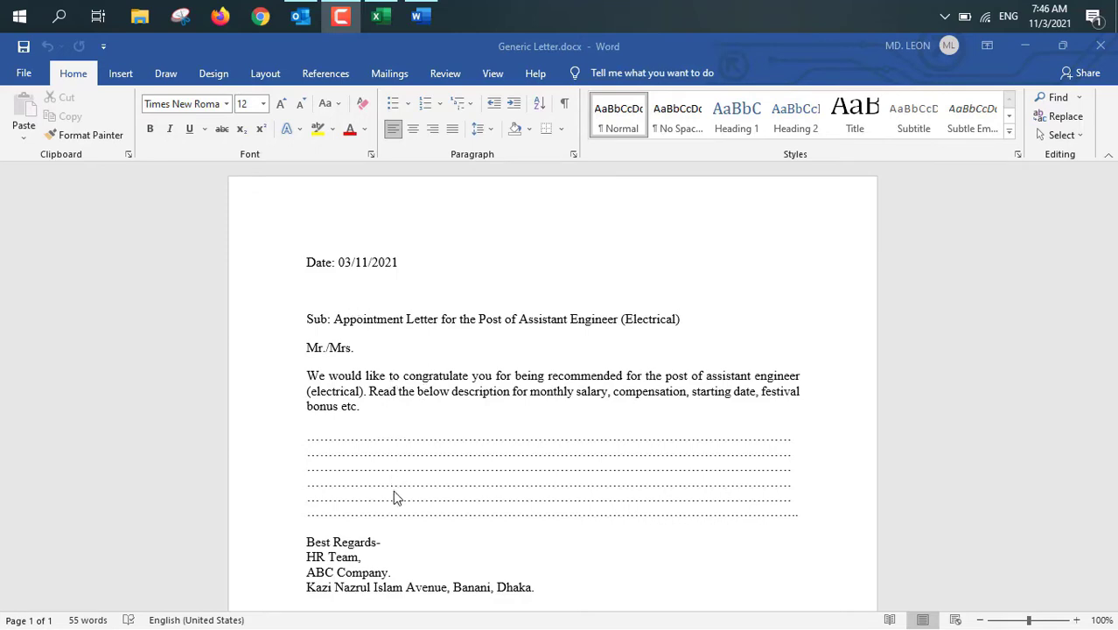
Step: Review the recipient data in the Excel spreadsheet, then return to the Generic Letter document
scroll(481, 468, down, 1)
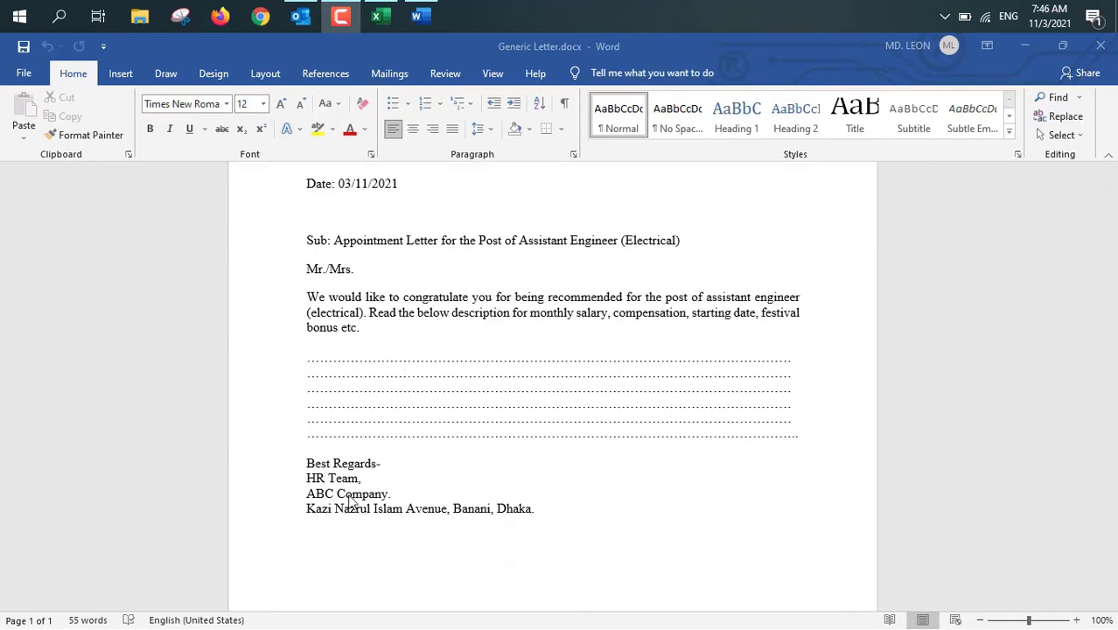
scroll(648, 482, up, 1)
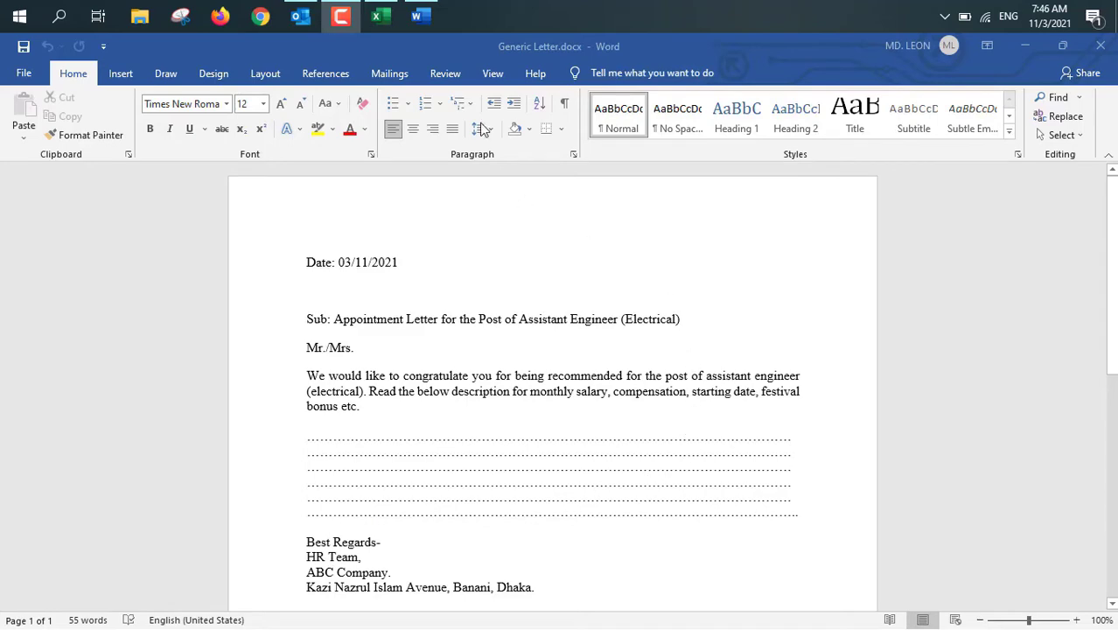
click(382, 18)
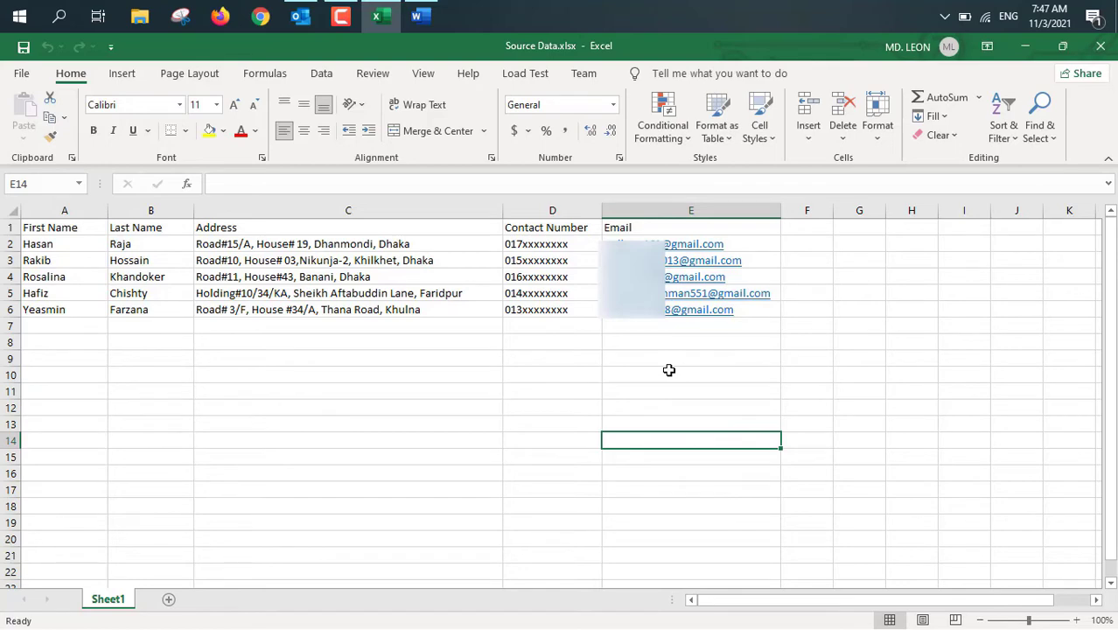
click(423, 23)
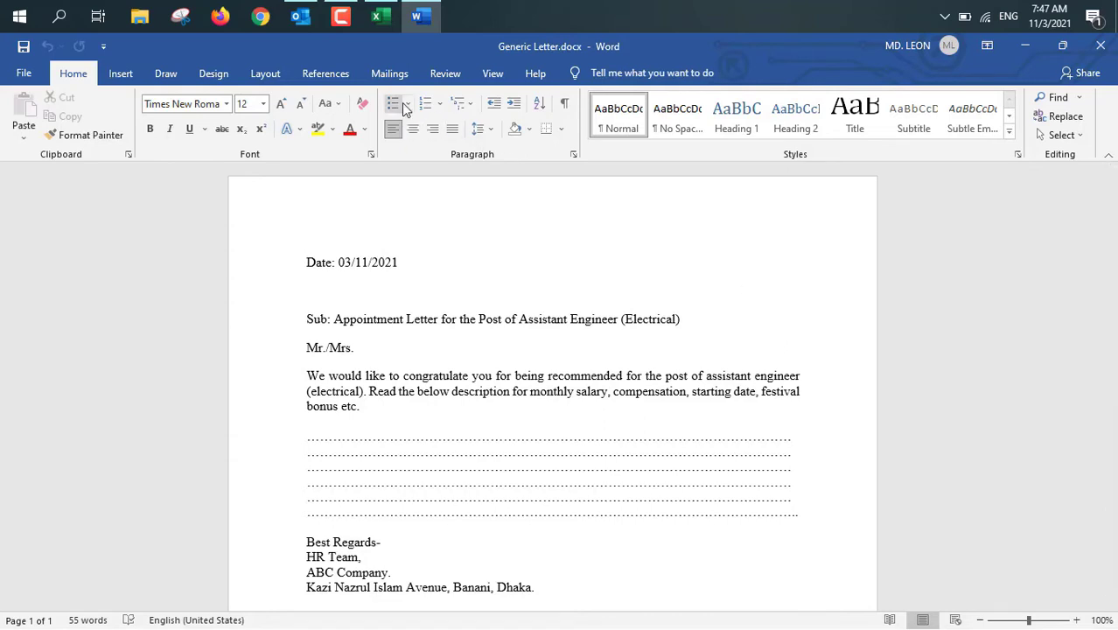
Step: Launch the Step-by-Step Mail Merge Wizard from the Mailings tab's Start Mail Merge list
click(391, 75)
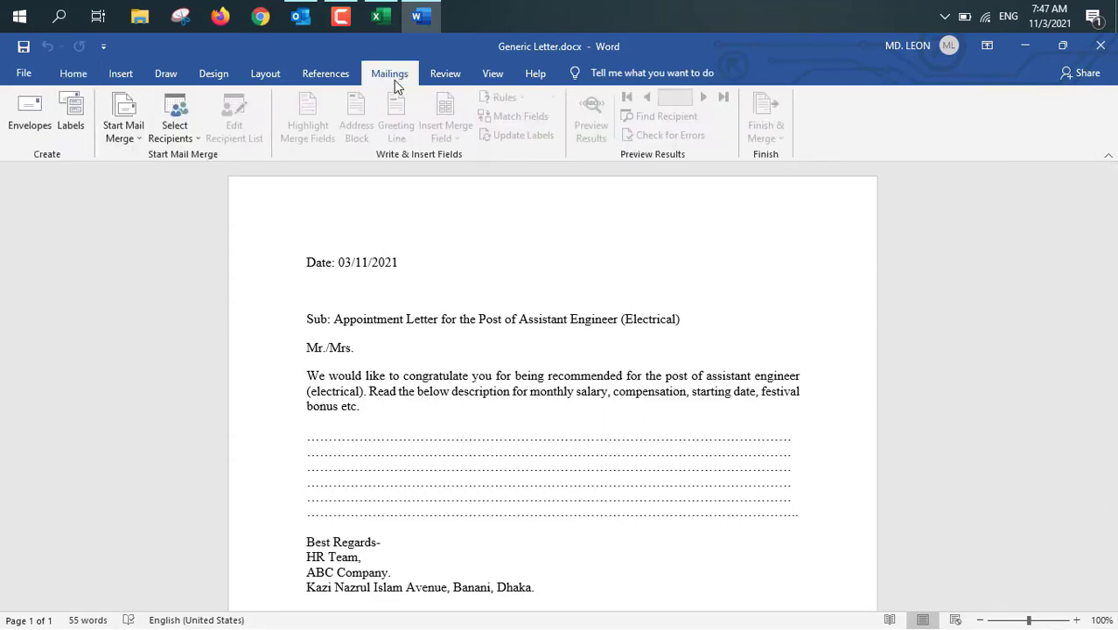
click(122, 129)
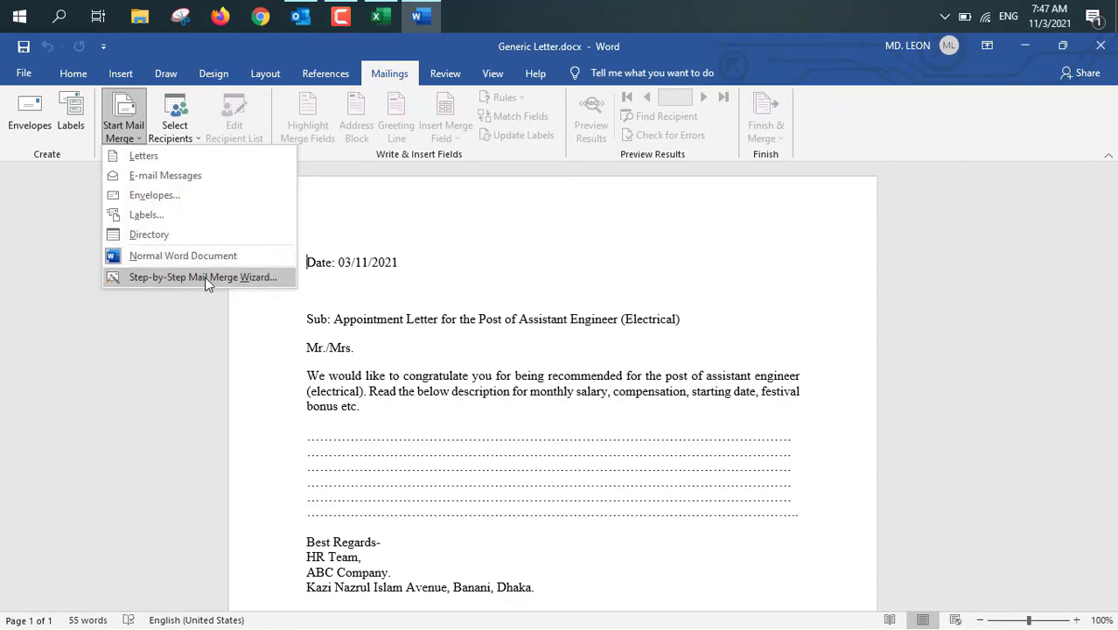
click(154, 278)
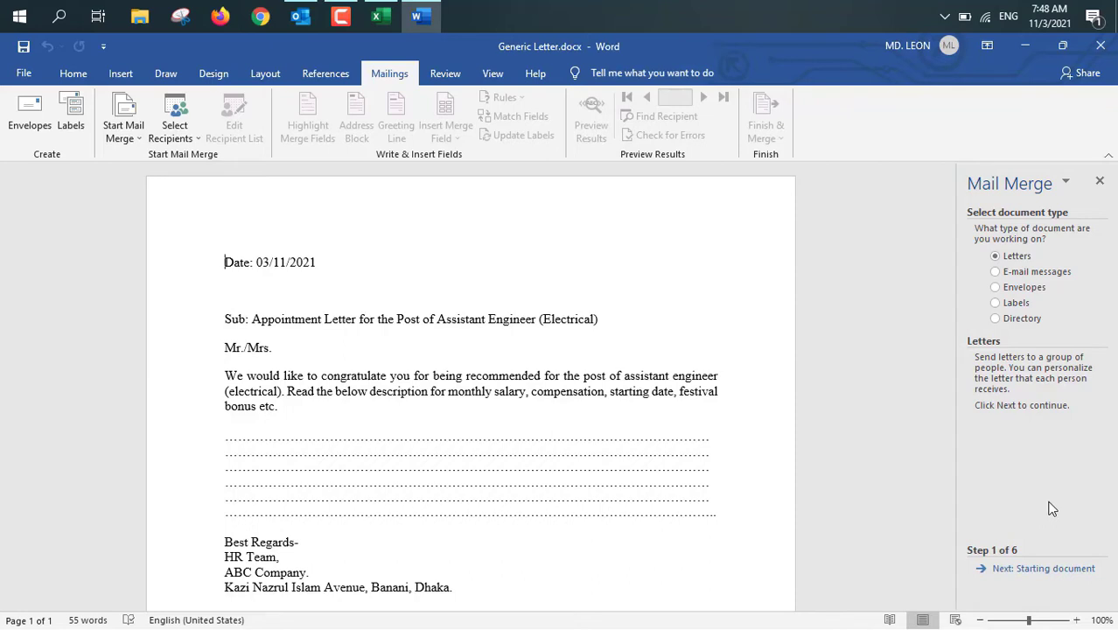
Step: Advance the wizard past Starting document to Select recipients and browse for an existing list
click(1047, 570)
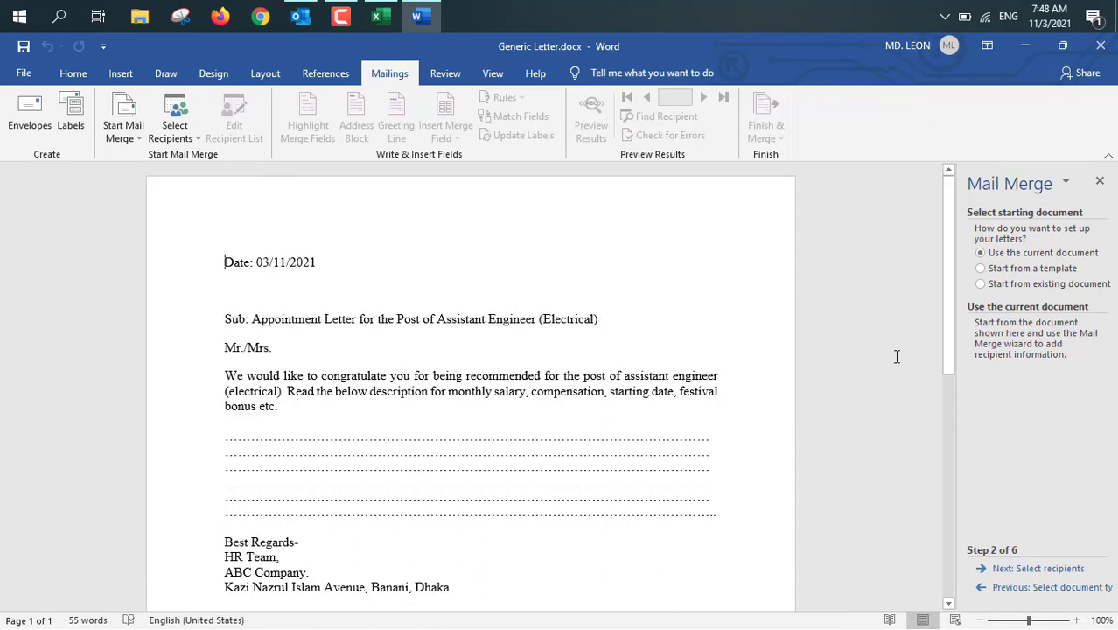
click(1041, 568)
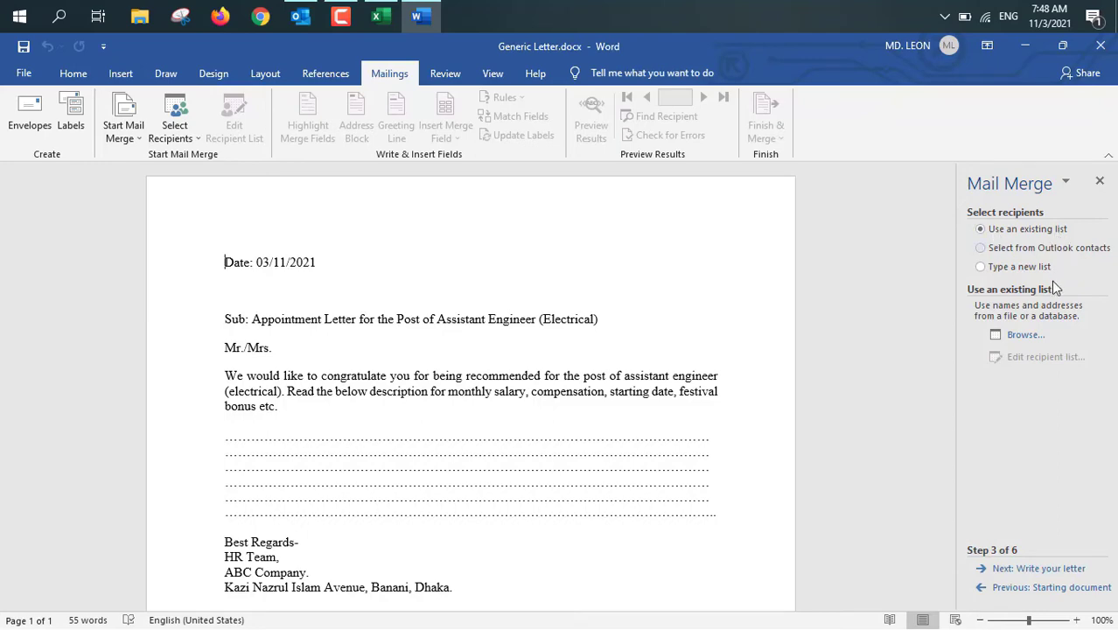
click(1025, 335)
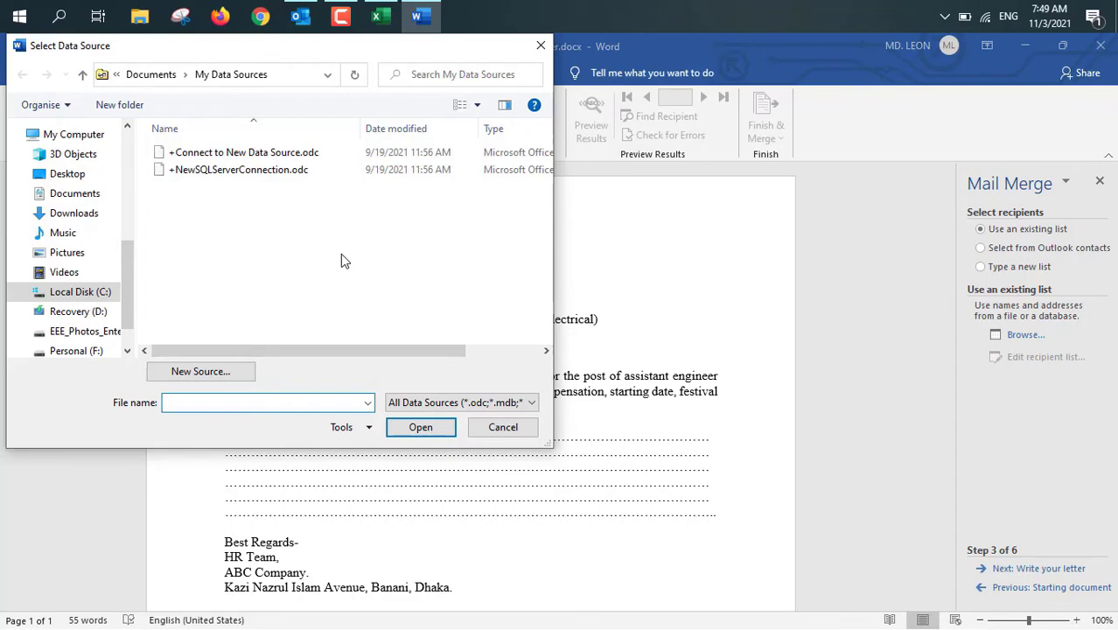
Step: Open Source Data.xlsx from the Desktop as the mail merge data source
click(77, 181)
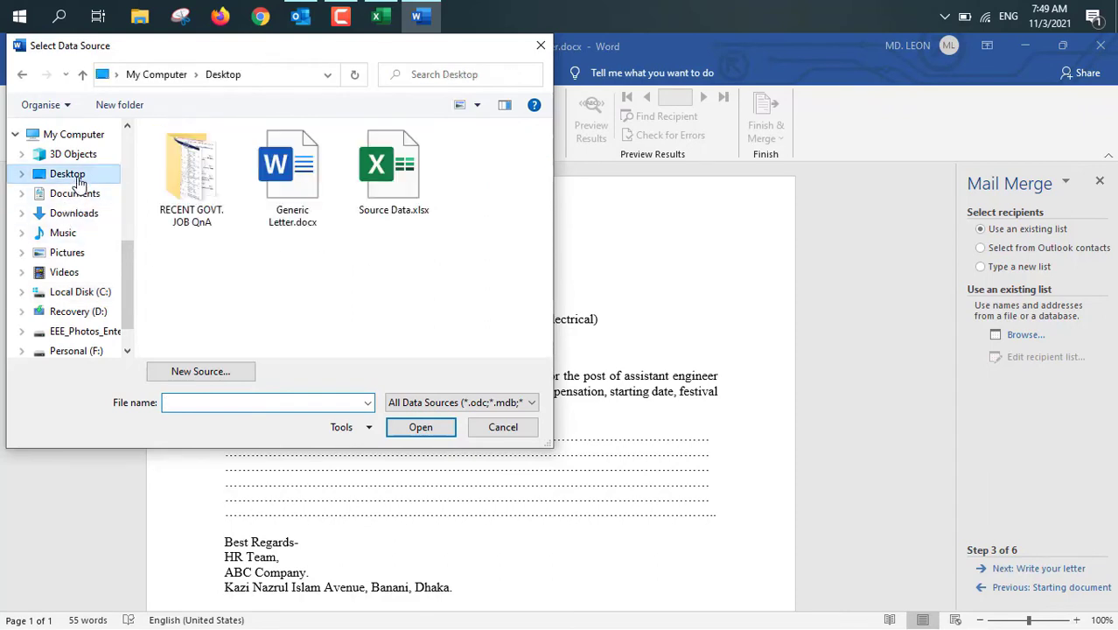
click(405, 182)
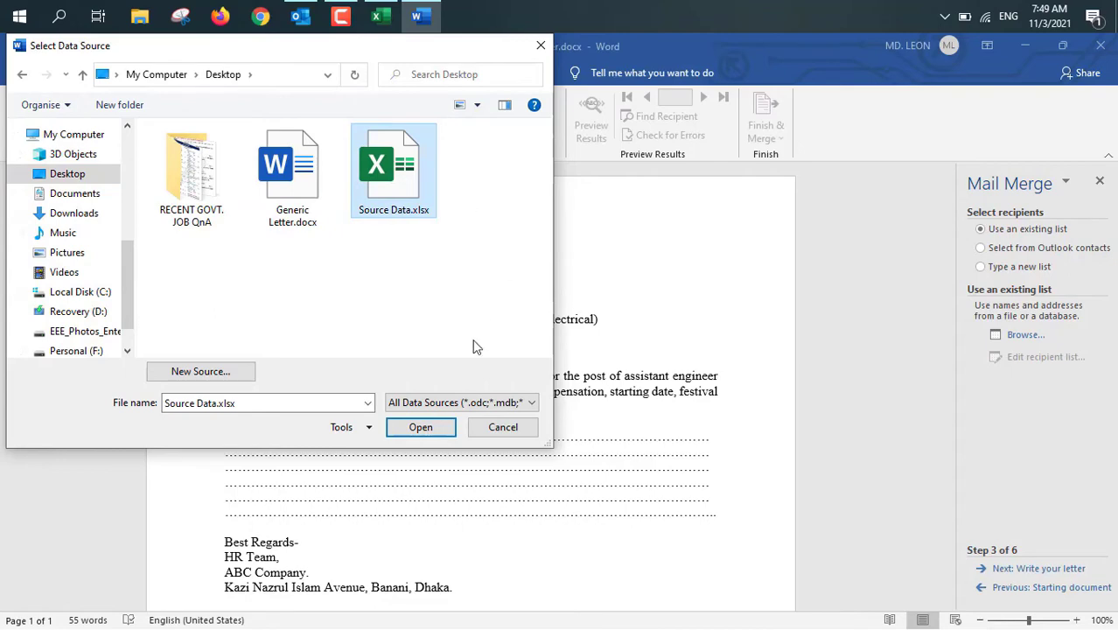
click(420, 427)
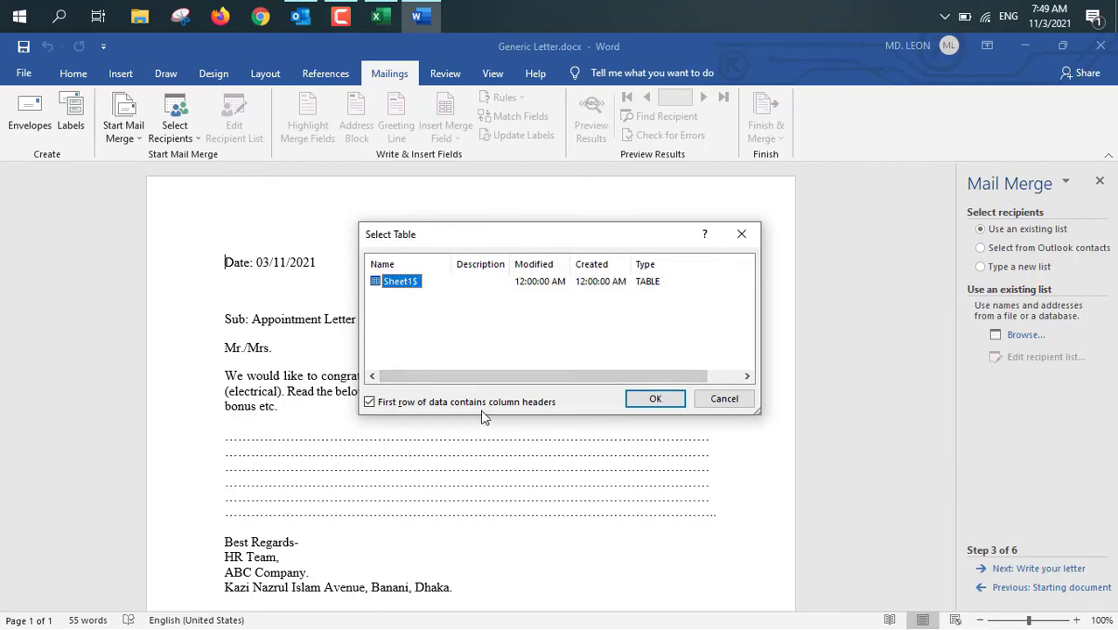
Step: Check the header row in Excel, then accept Sheet1$ with column headers as the recipient table
click(380, 26)
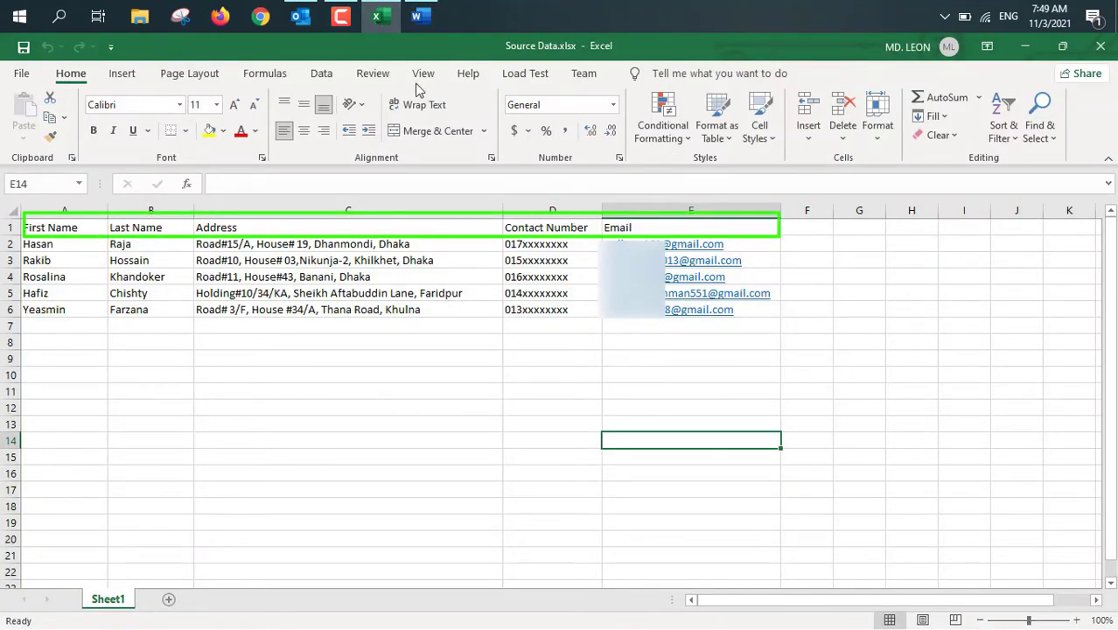
click(420, 20)
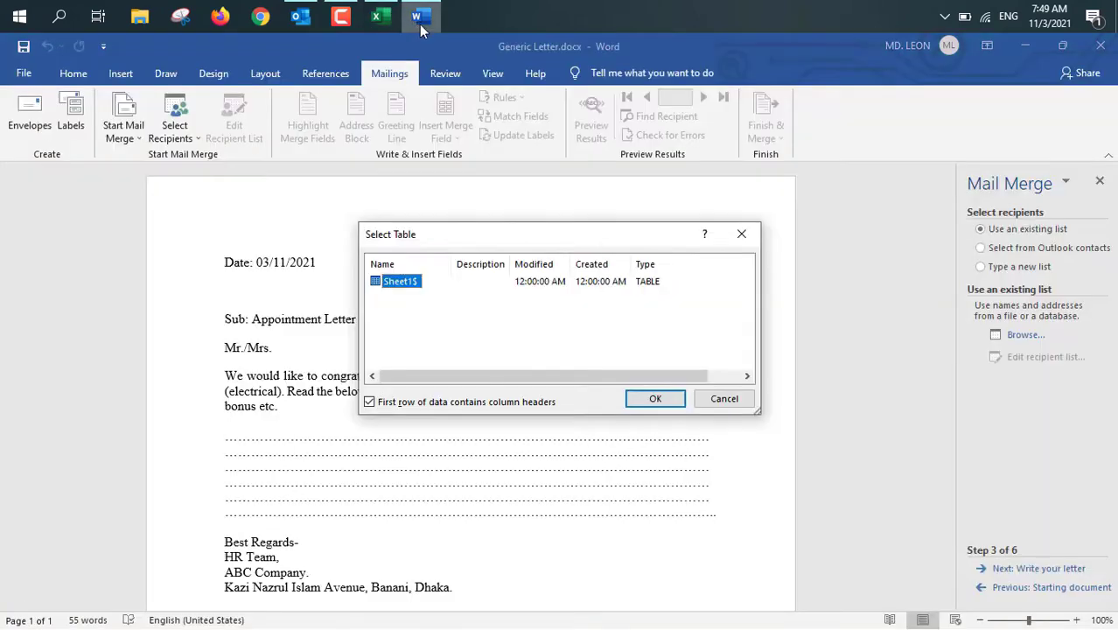
click(654, 397)
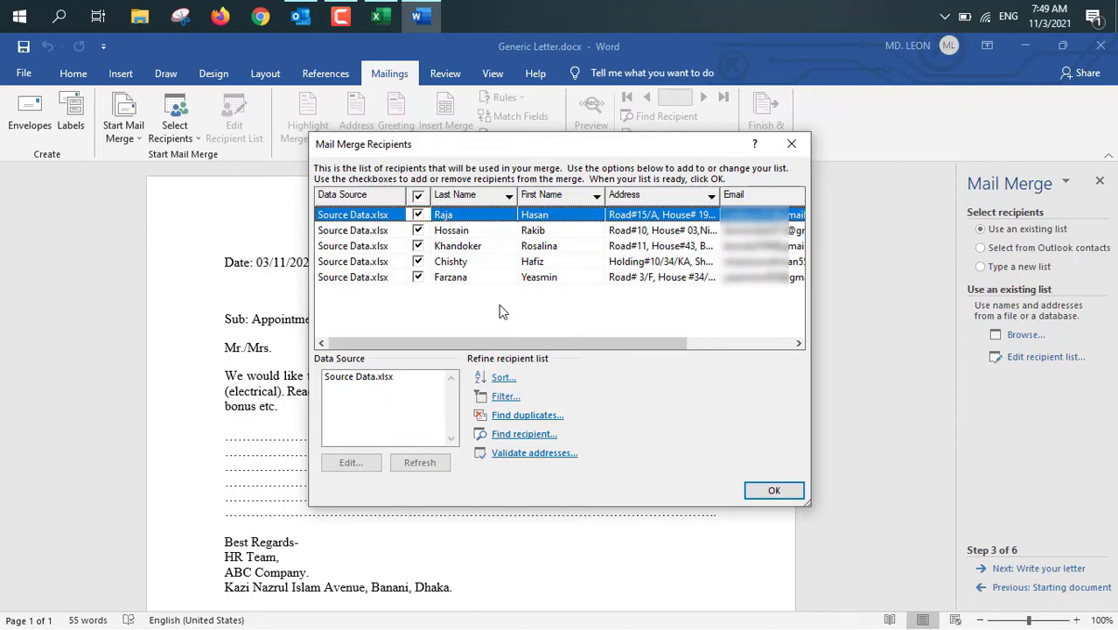
Step: Review the recipient checkboxes, leave all five recipients ticked, and accept the list
click(418, 197)
click(418, 198)
click(418, 214)
click(418, 277)
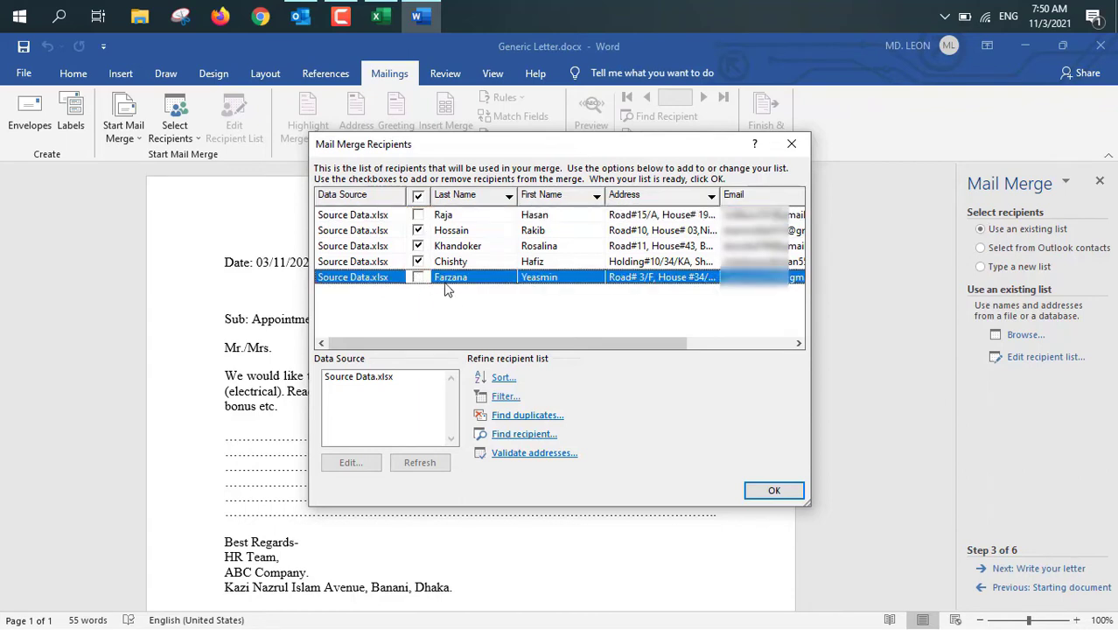
click(418, 214)
click(419, 277)
click(764, 494)
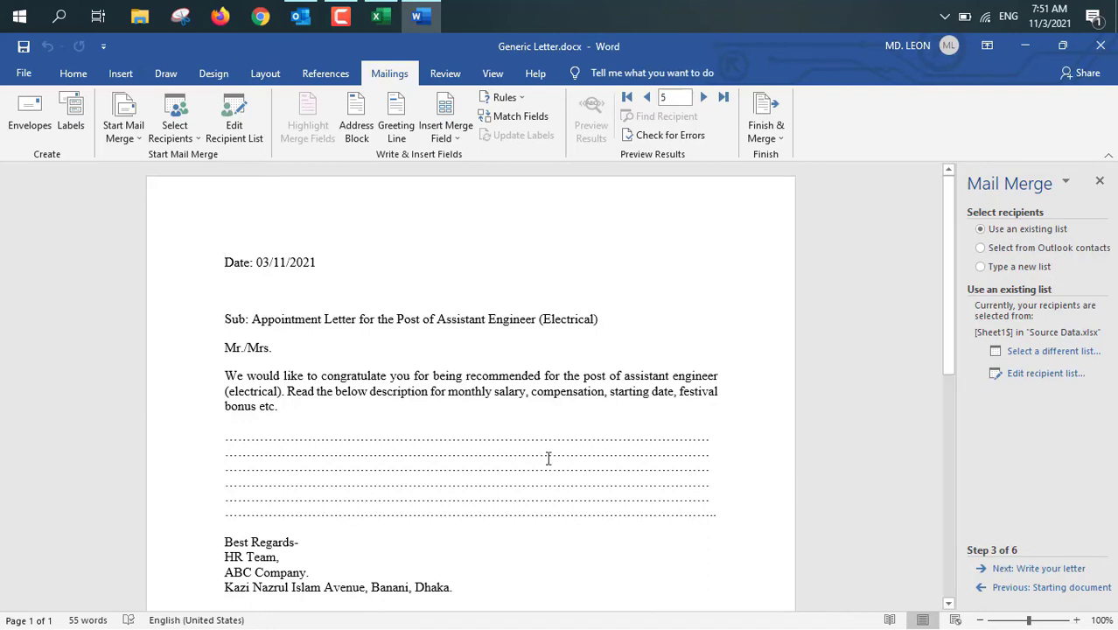
Step: Build the address block below the date: «First_Name» «Last_Name», «Address», «Contact_Number» on separate lines
click(229, 290)
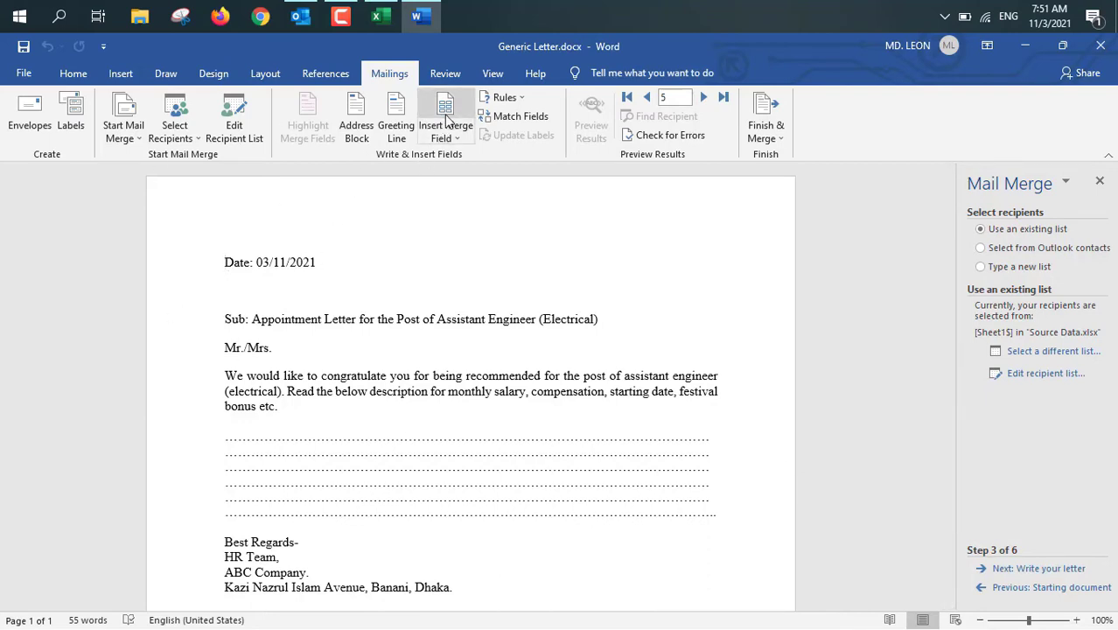
click(446, 136)
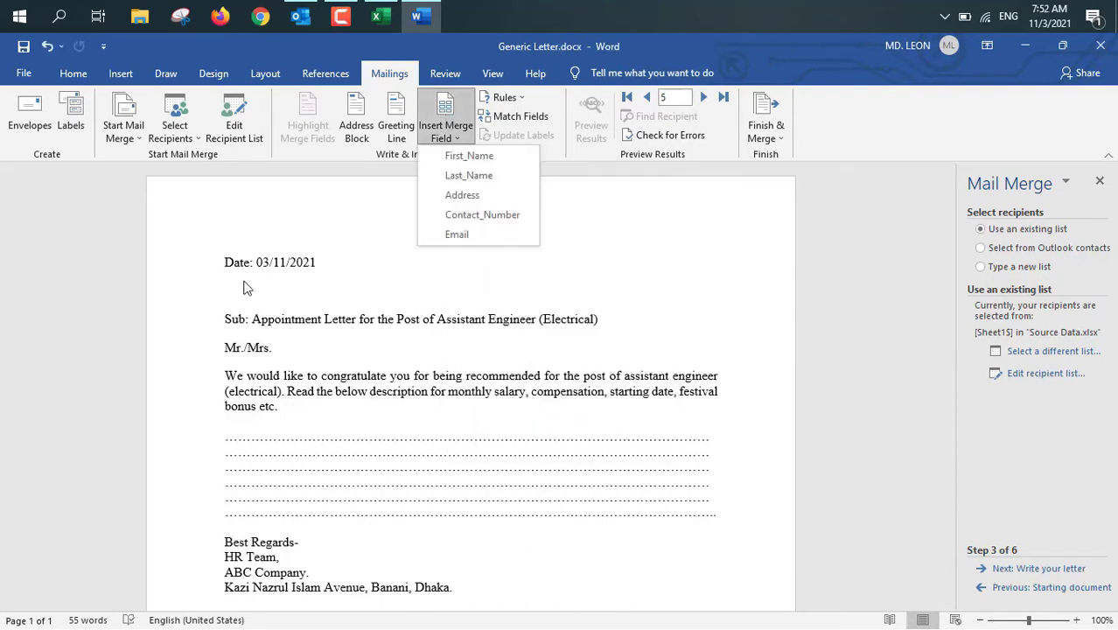
click(468, 156)
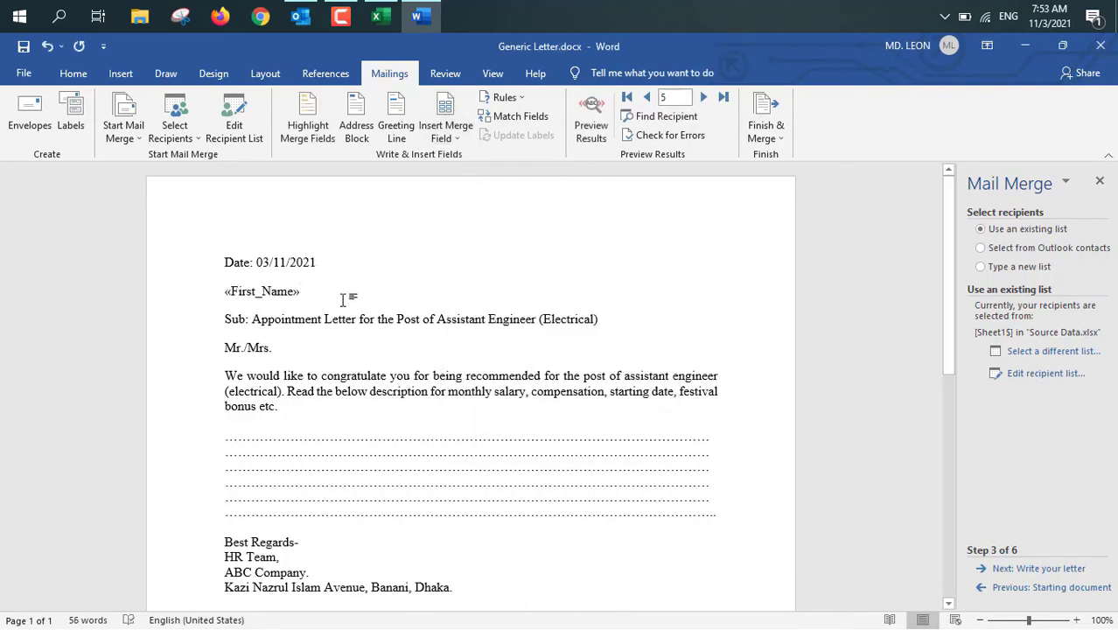
click(454, 138)
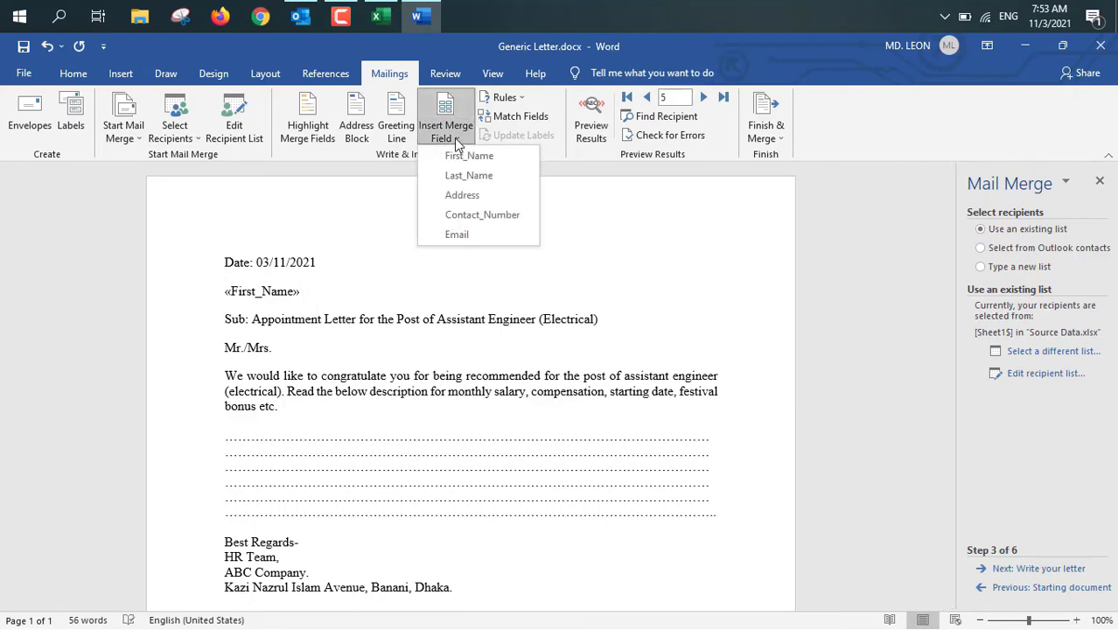
click(468, 175)
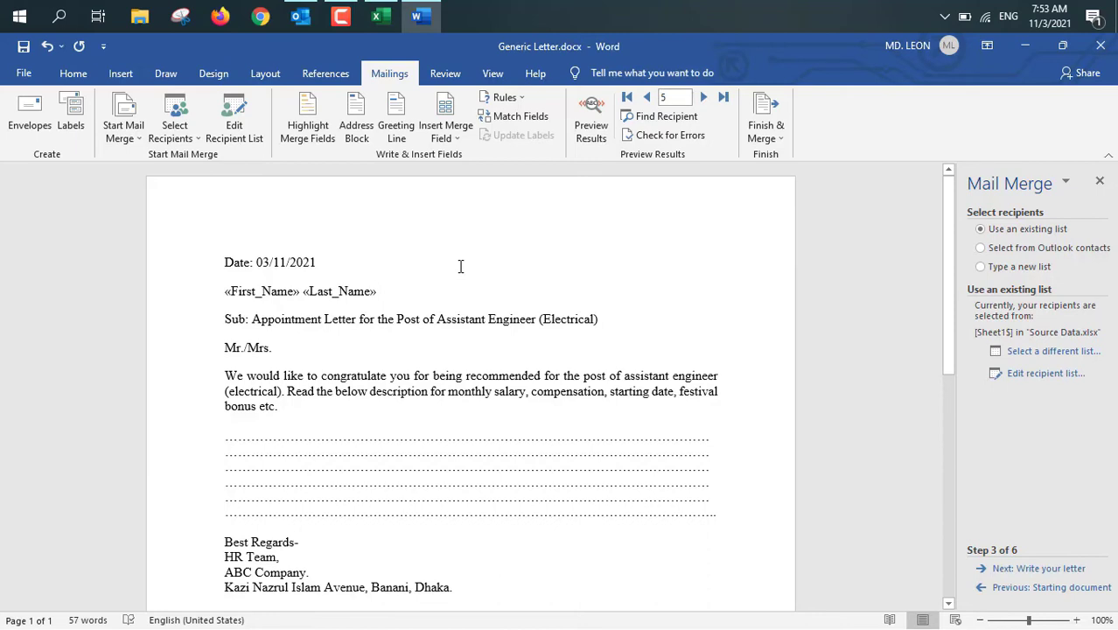
key(Return)
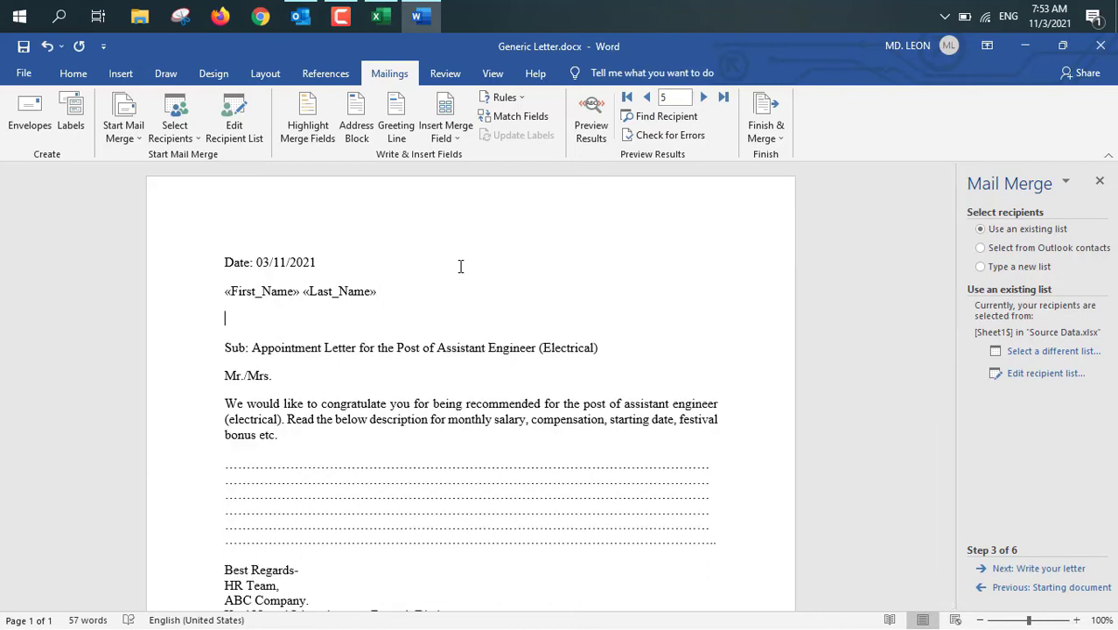
click(448, 139)
click(460, 196)
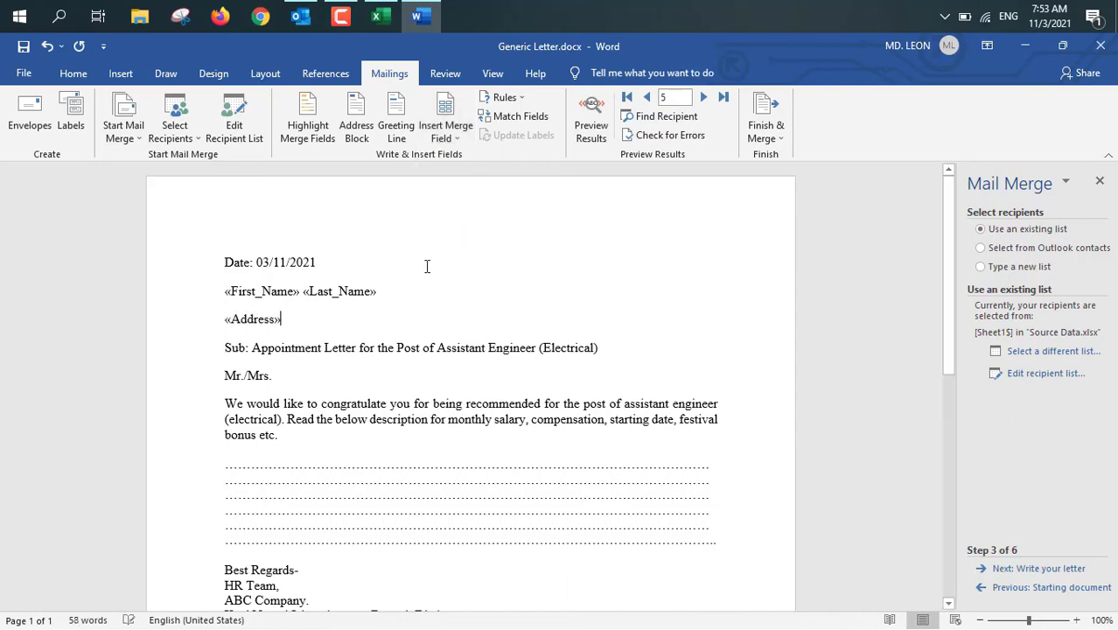
key(Return)
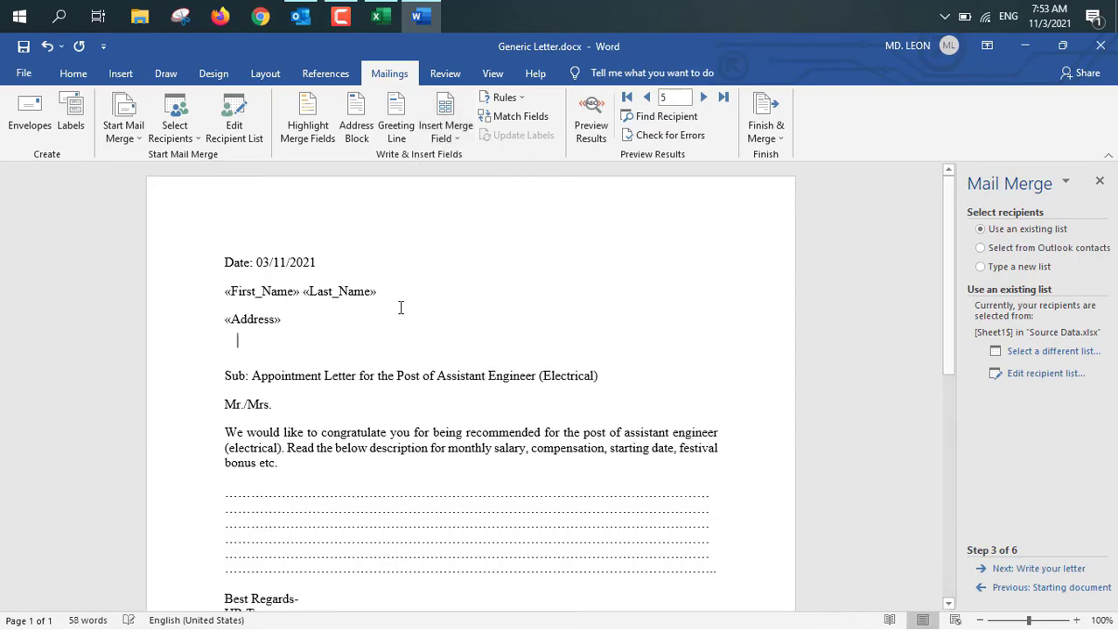
click(448, 136)
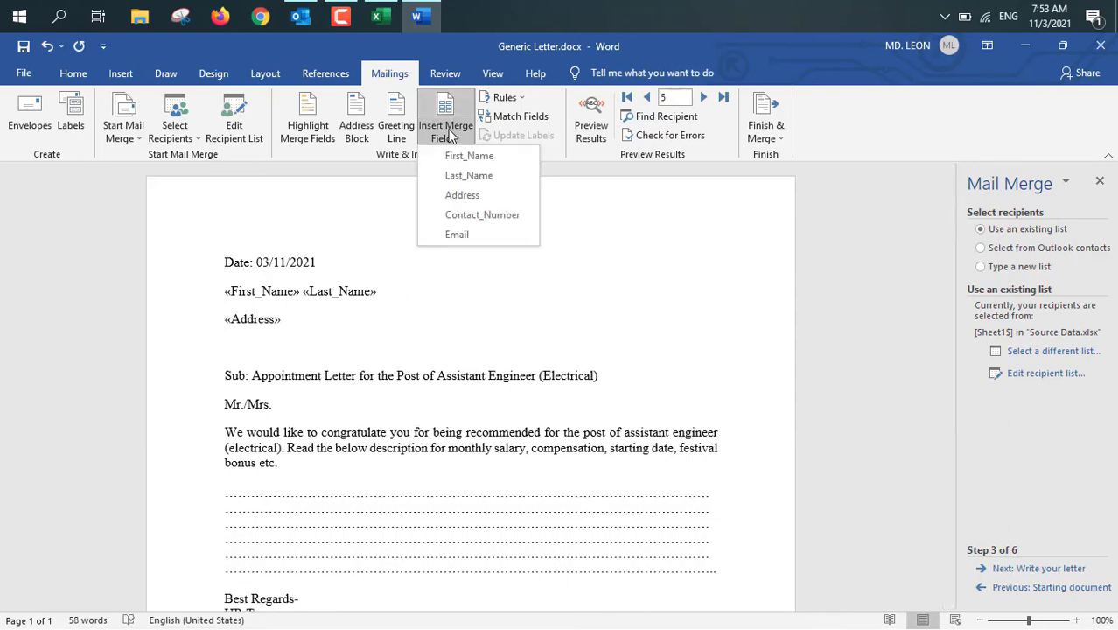
click(457, 216)
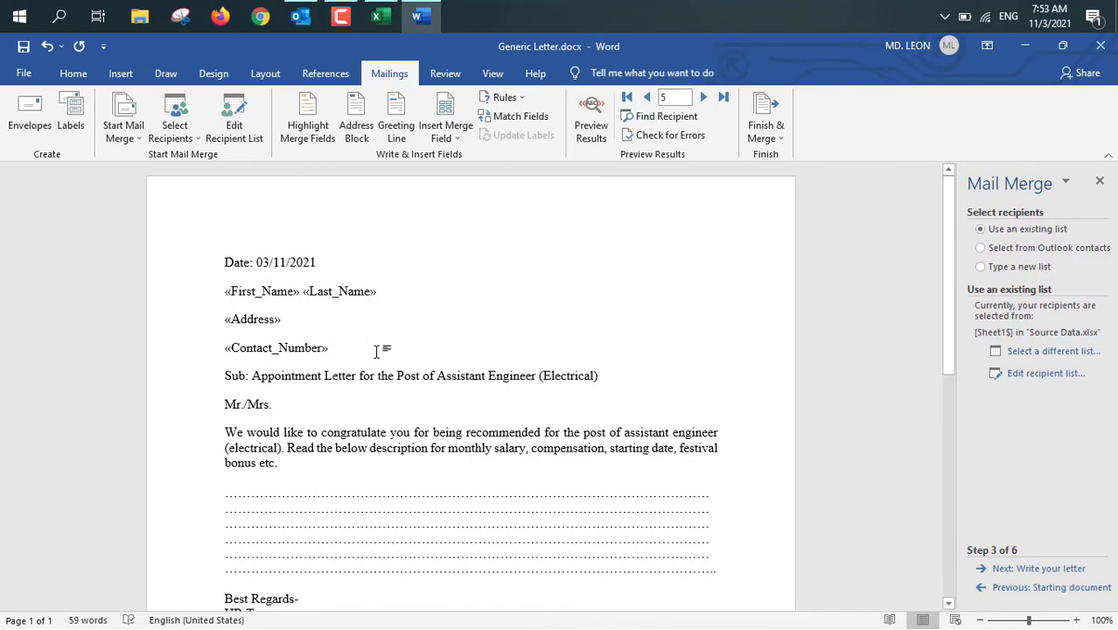
Step: Insert «First_Name» «Last_Name» merge fields after 'Mr./Mrs.' in the salutation
click(311, 405)
click(459, 123)
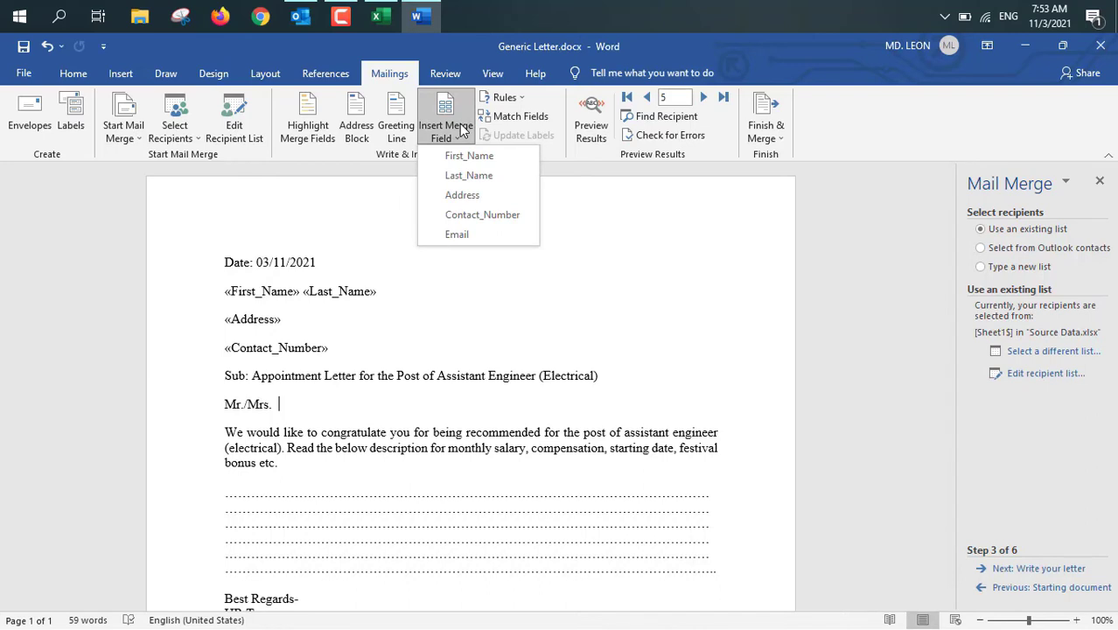
click(456, 155)
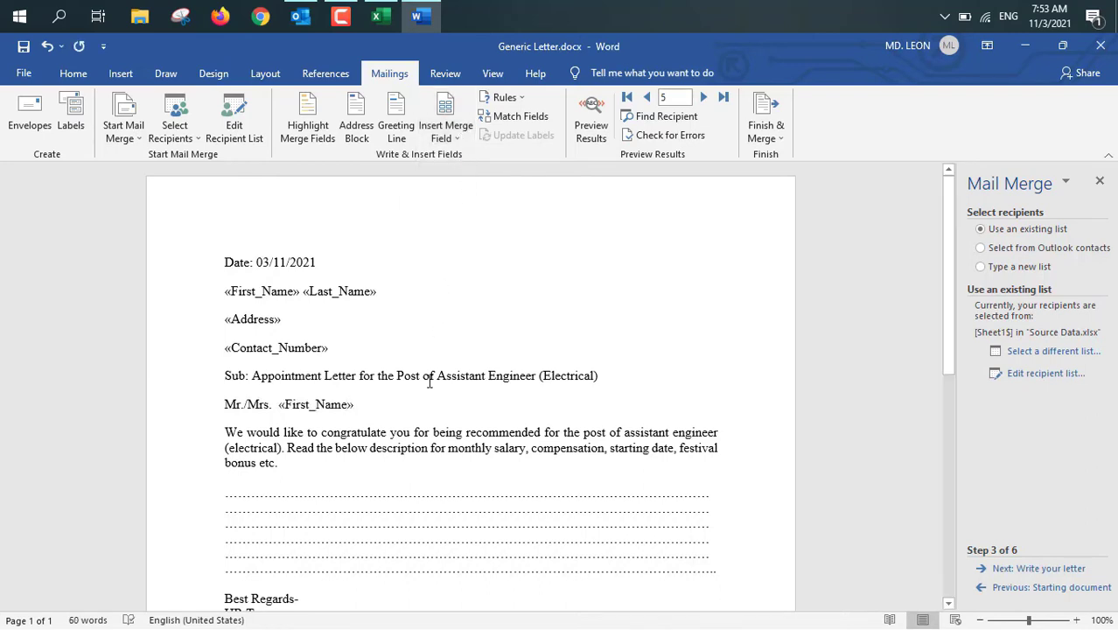
click(455, 128)
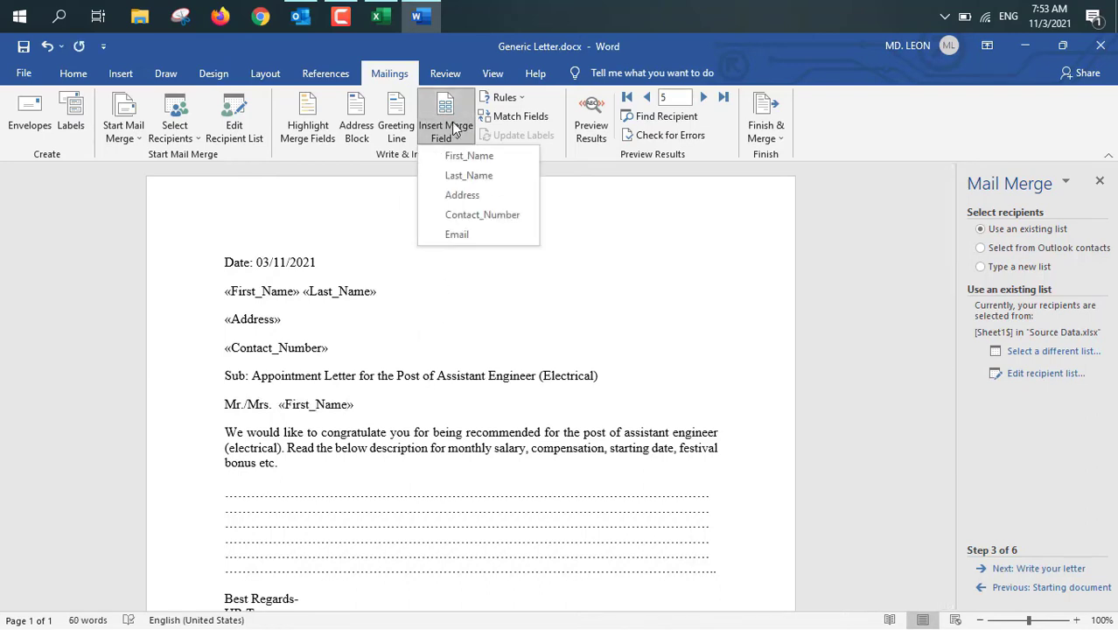
click(461, 175)
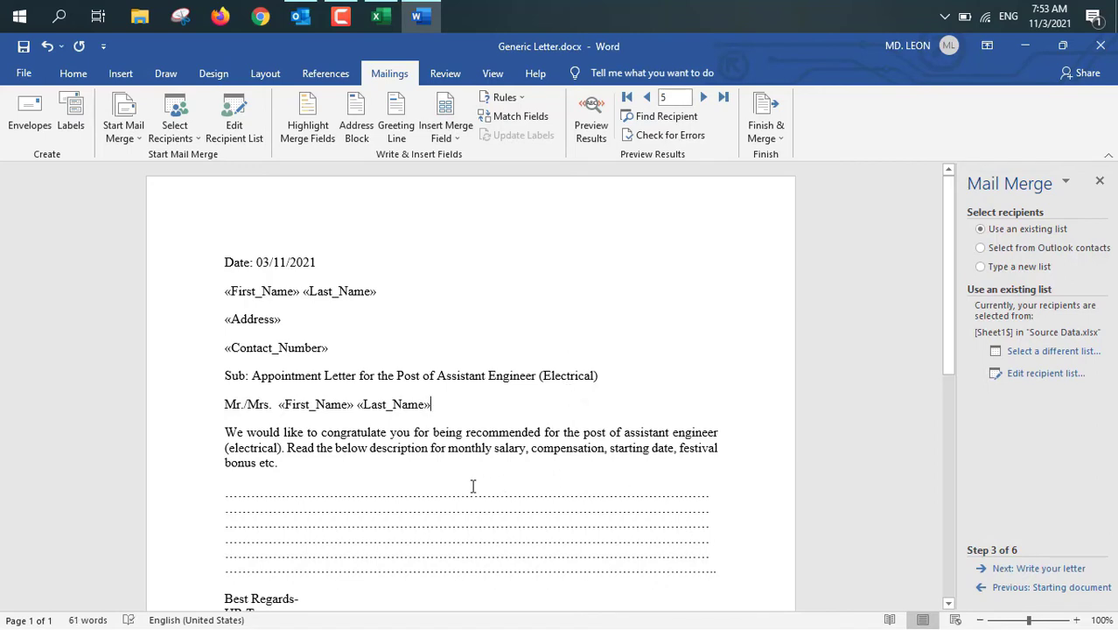
scroll(362, 460, down, 2)
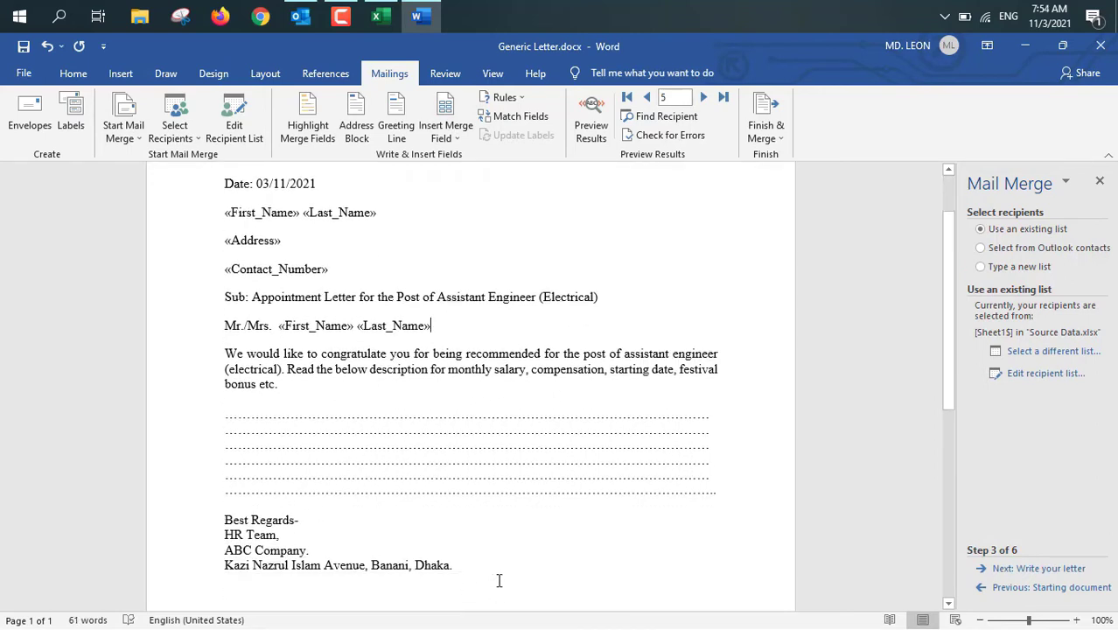
scroll(519, 581, up, 1)
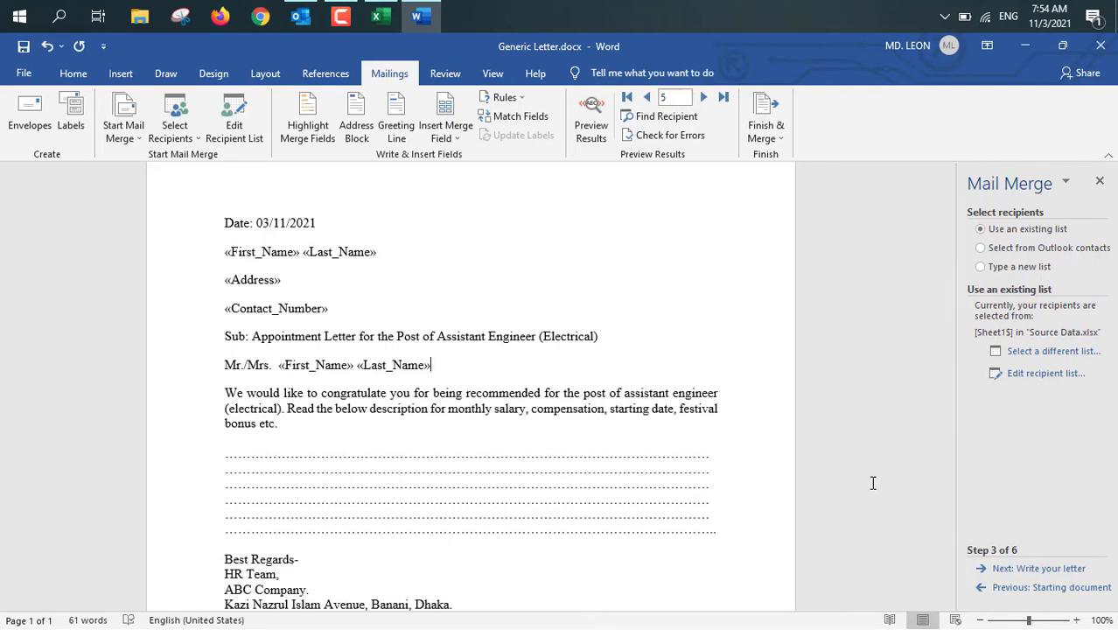
Step: Advance to the preview, step back through the letters to recipient 1, and continue to Complete the merge
click(1029, 569)
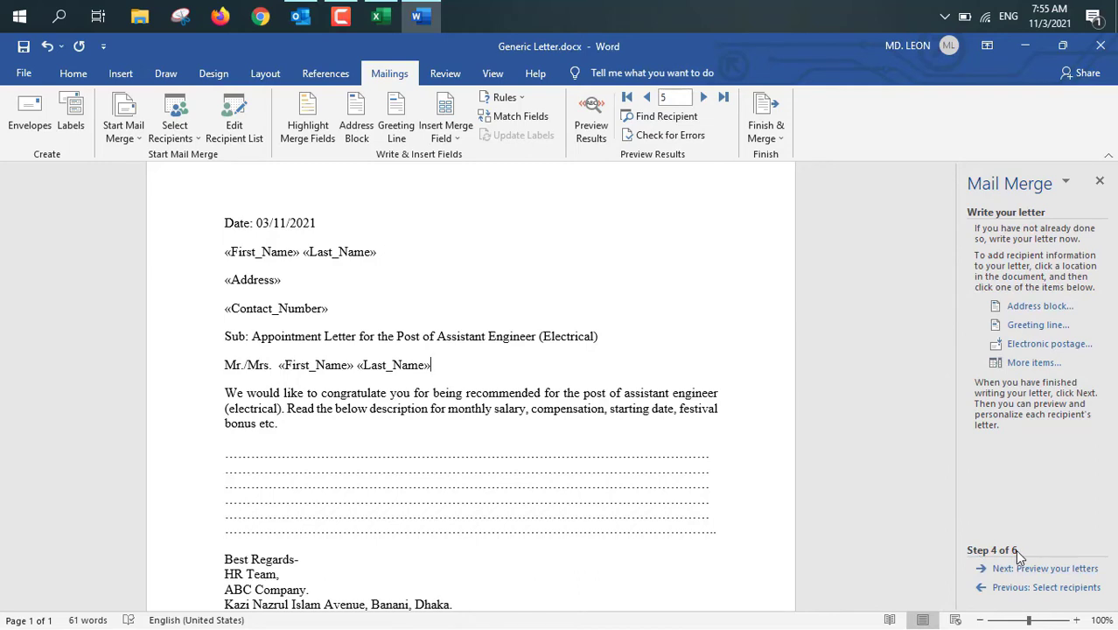
click(1056, 571)
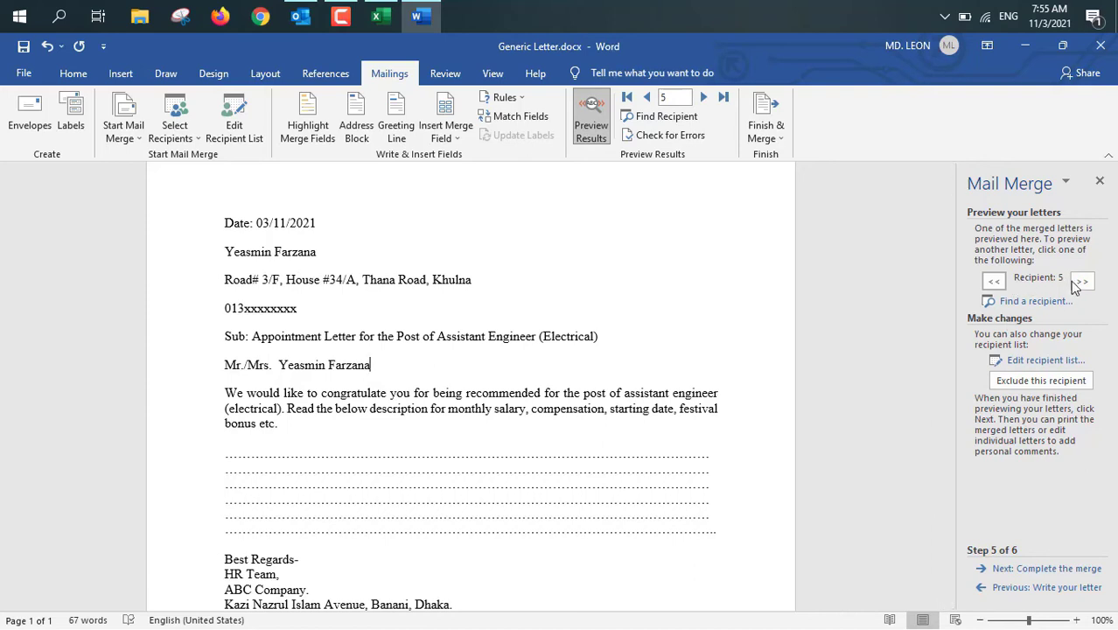
click(995, 282)
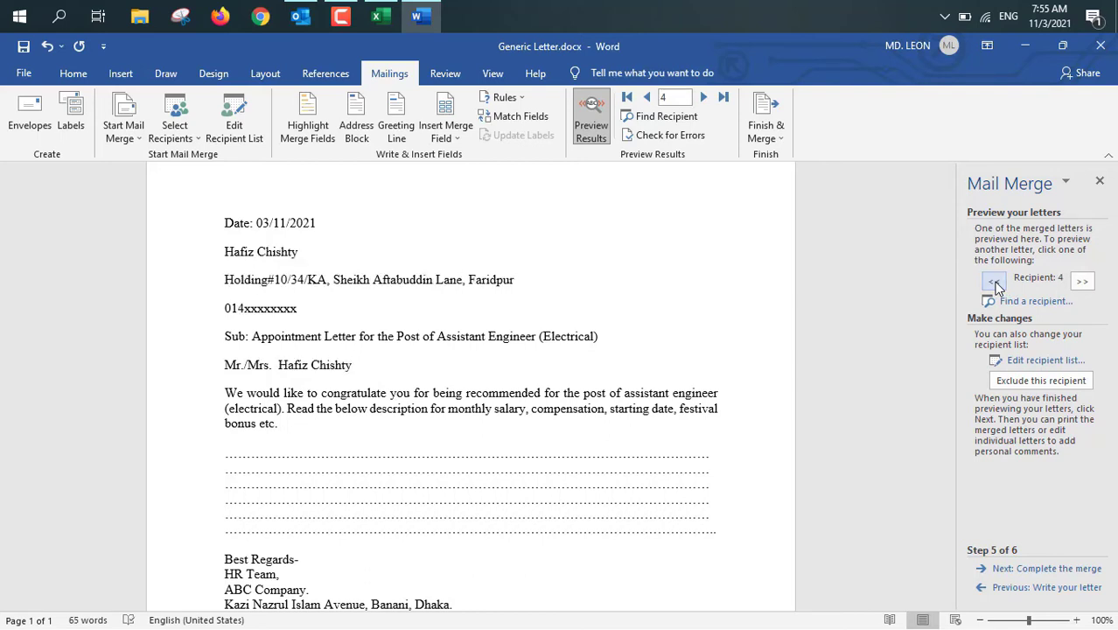
click(995, 282)
click(996, 282)
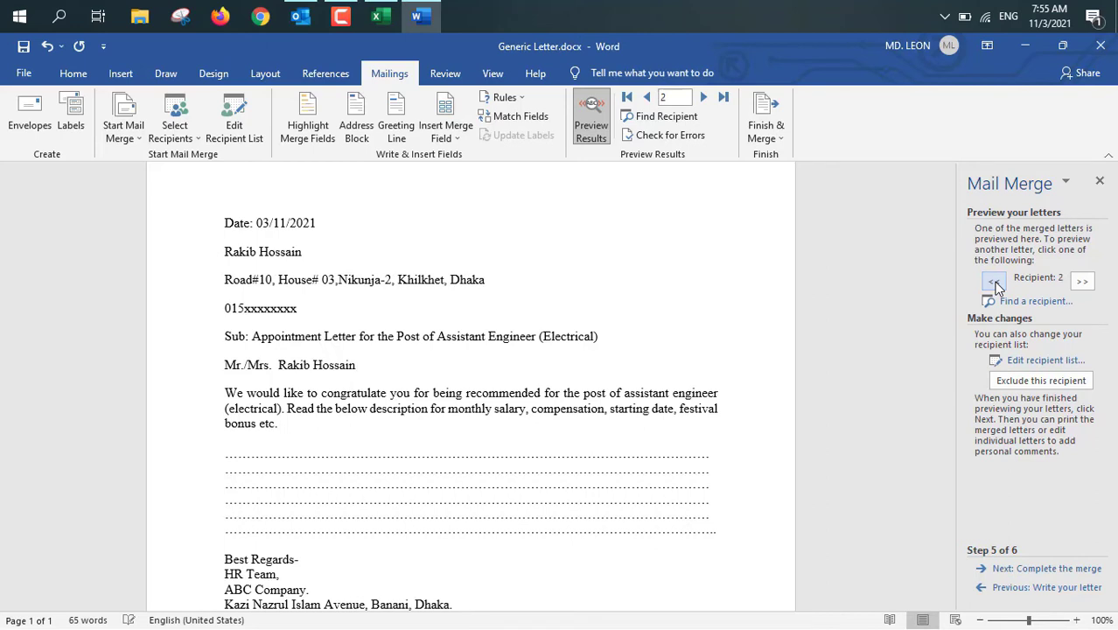
click(996, 282)
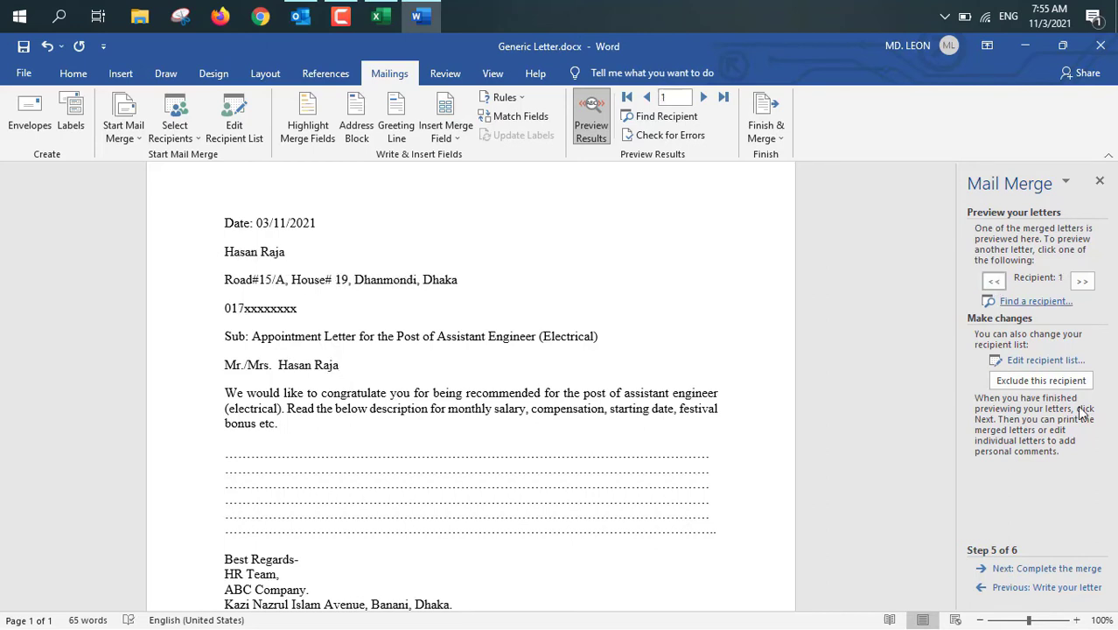
click(1059, 569)
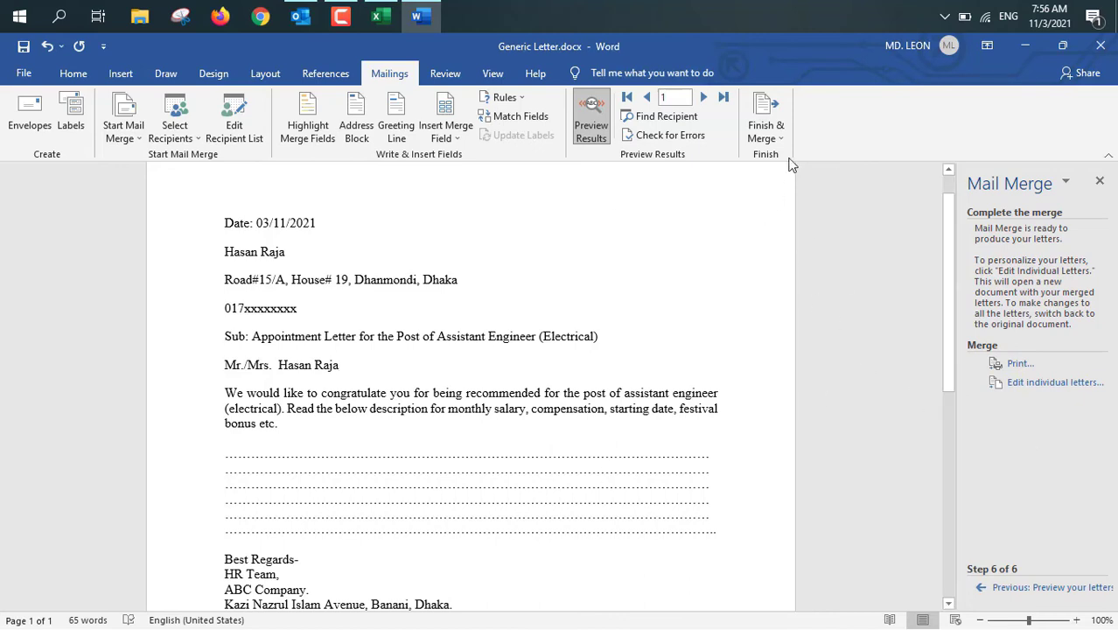
Step: Choose Send Email Messages from Finish & Merge to bring up Merge to E-mail
click(768, 136)
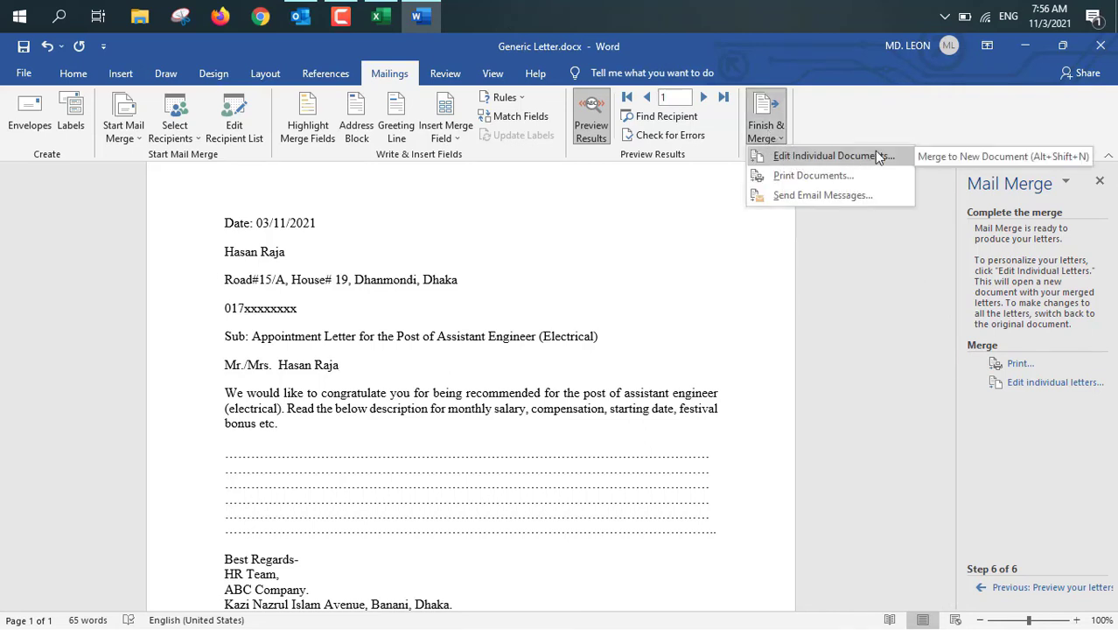
click(822, 195)
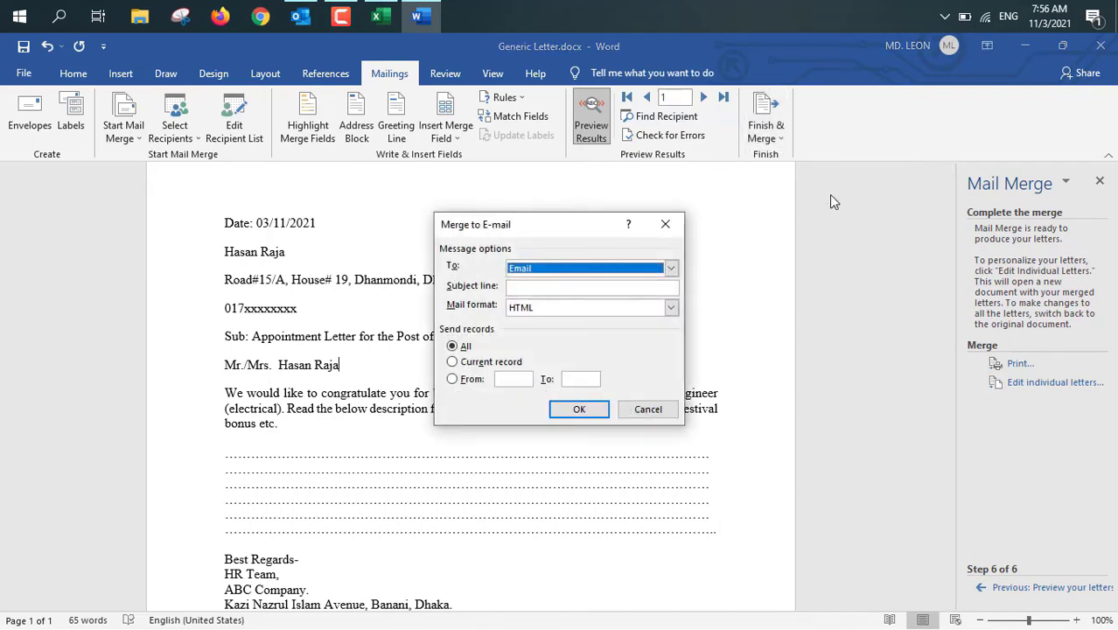
Step: Send to the Email field with subject 'Appointment Letter for the Post of Assistant Engineer(Electrical)' in HTML format
click(612, 265)
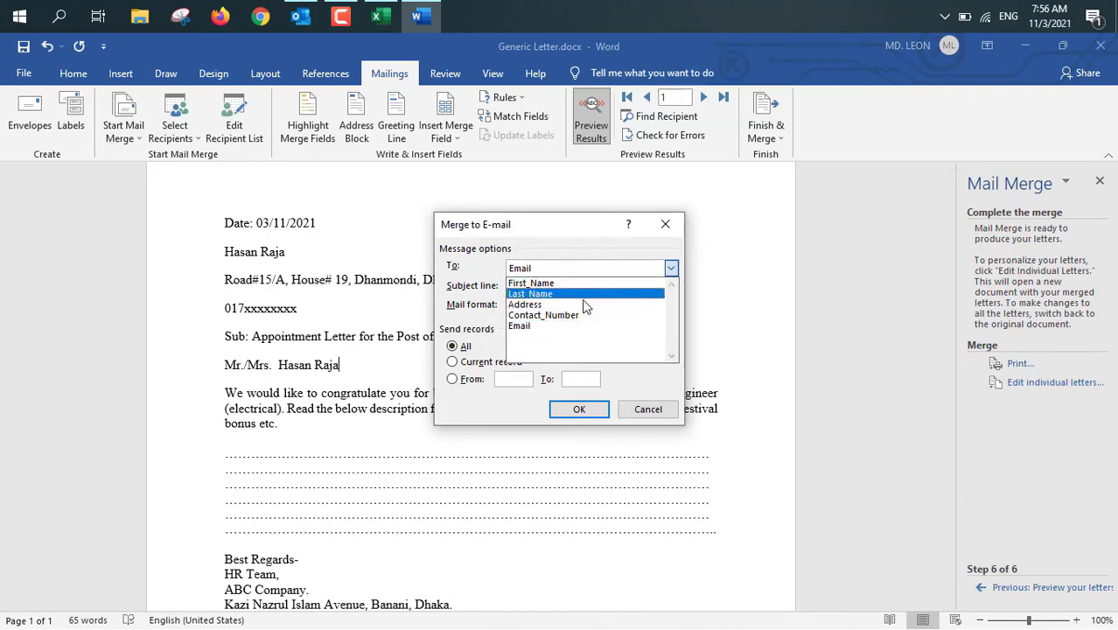
click(544, 327)
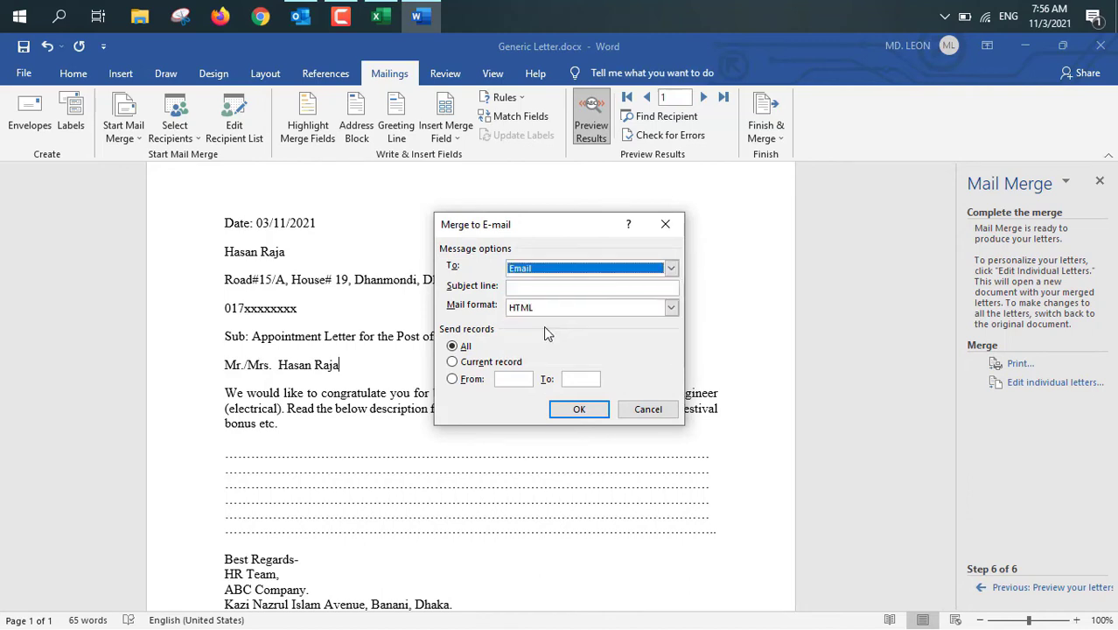
click(594, 285)
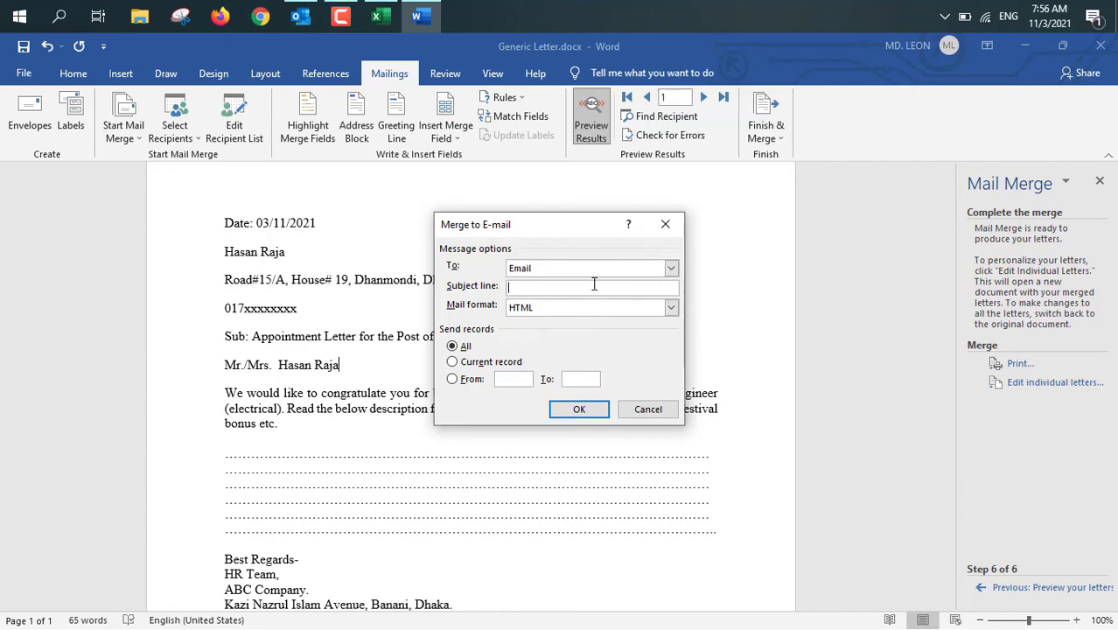
text(Appointment Letter for the Post of Ass)
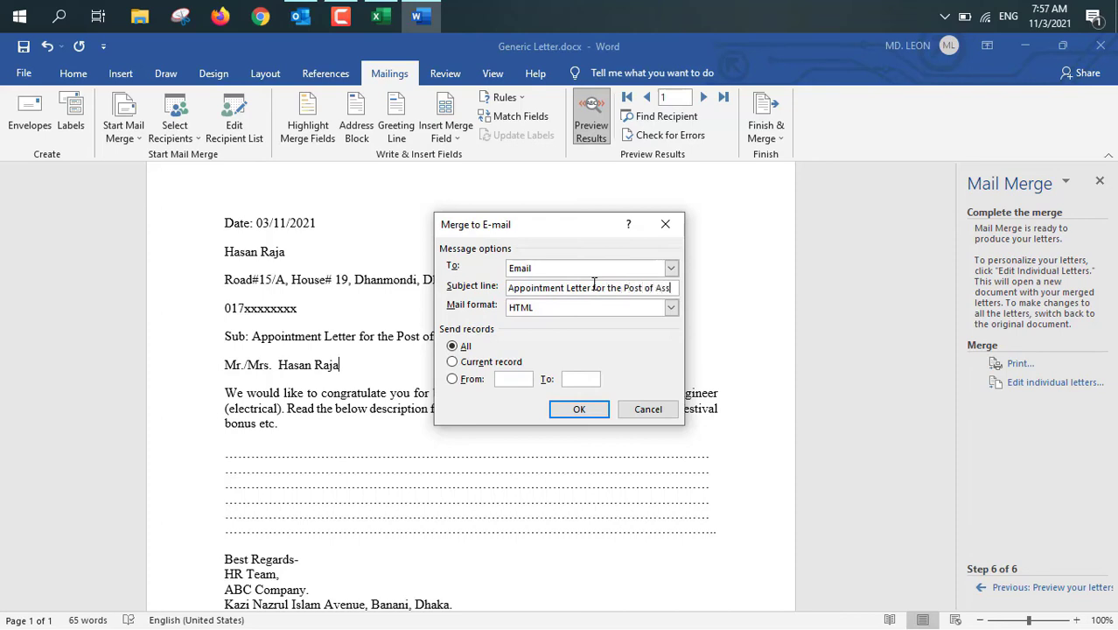
text(istant E)
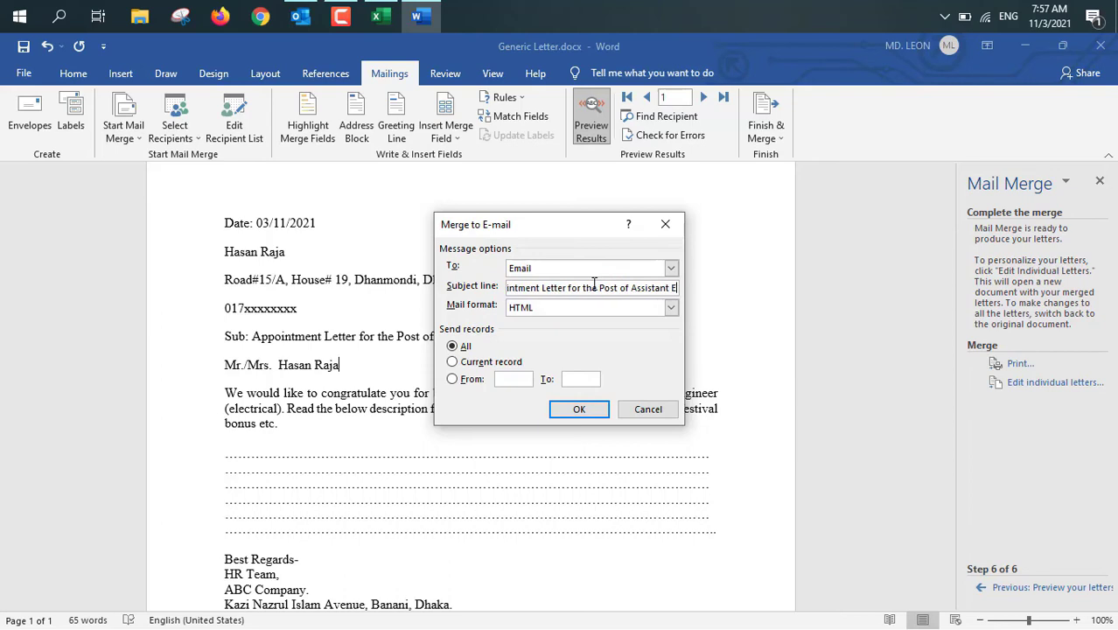
text(ngineer)
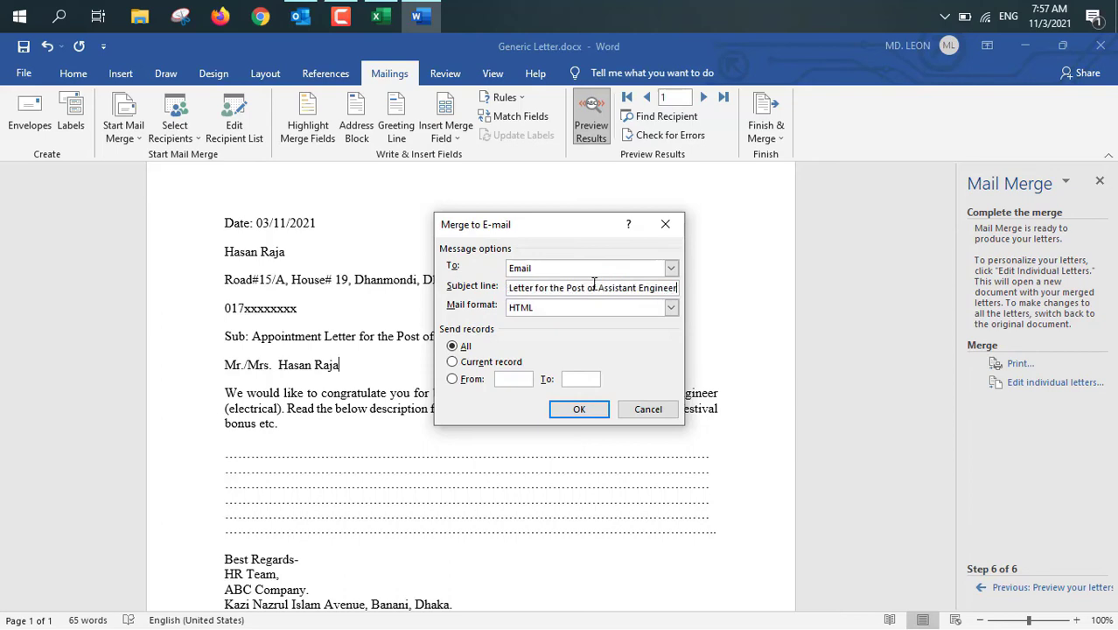
text(()
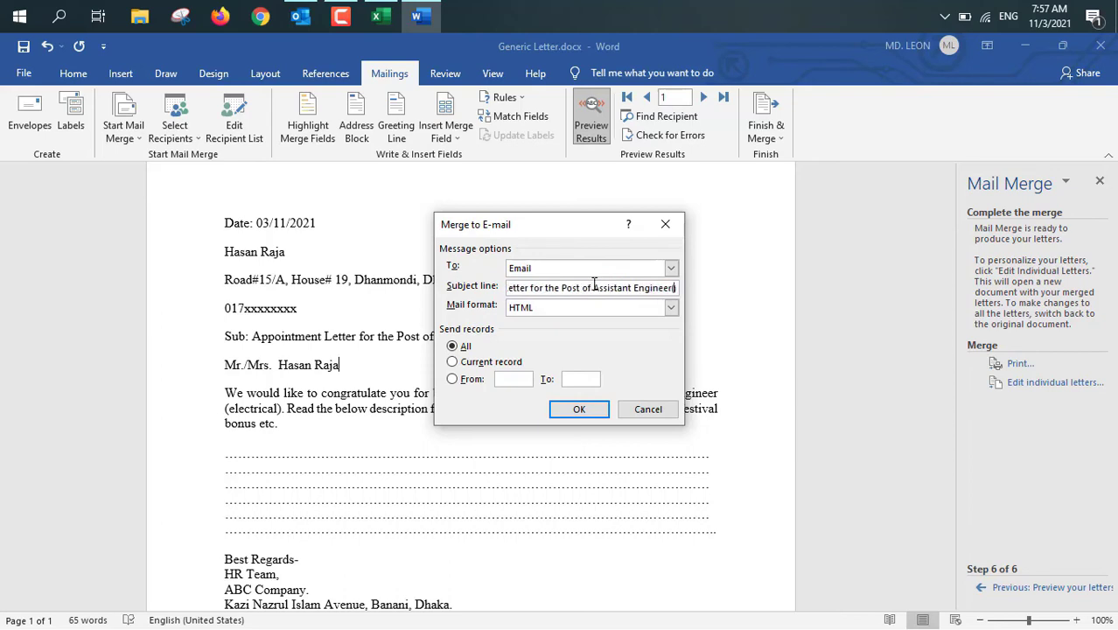
text(Elec)
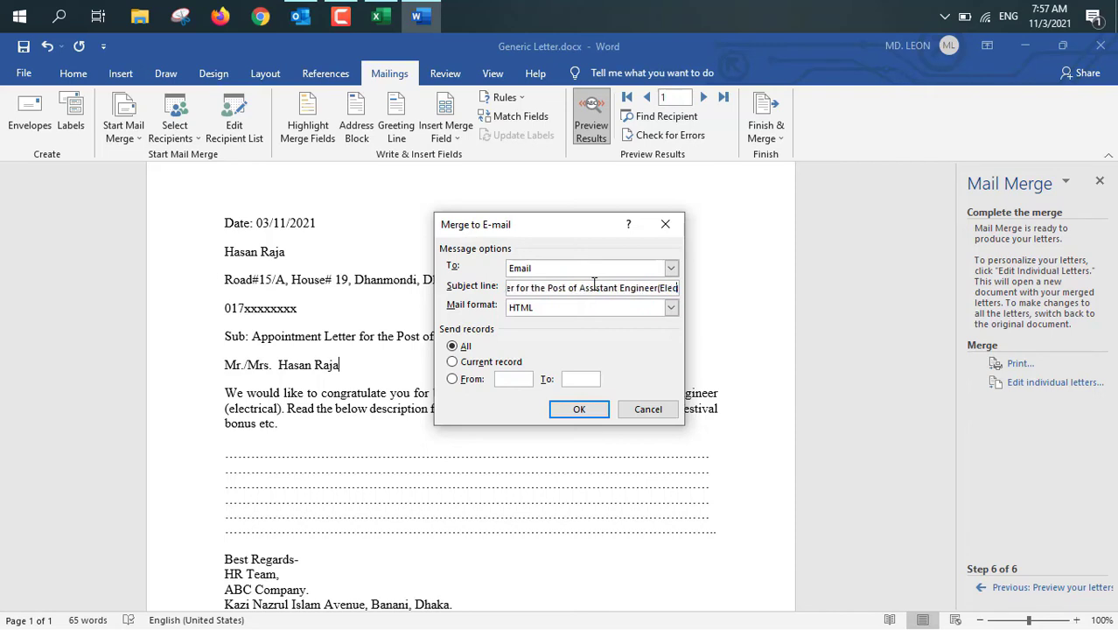
text(trical)
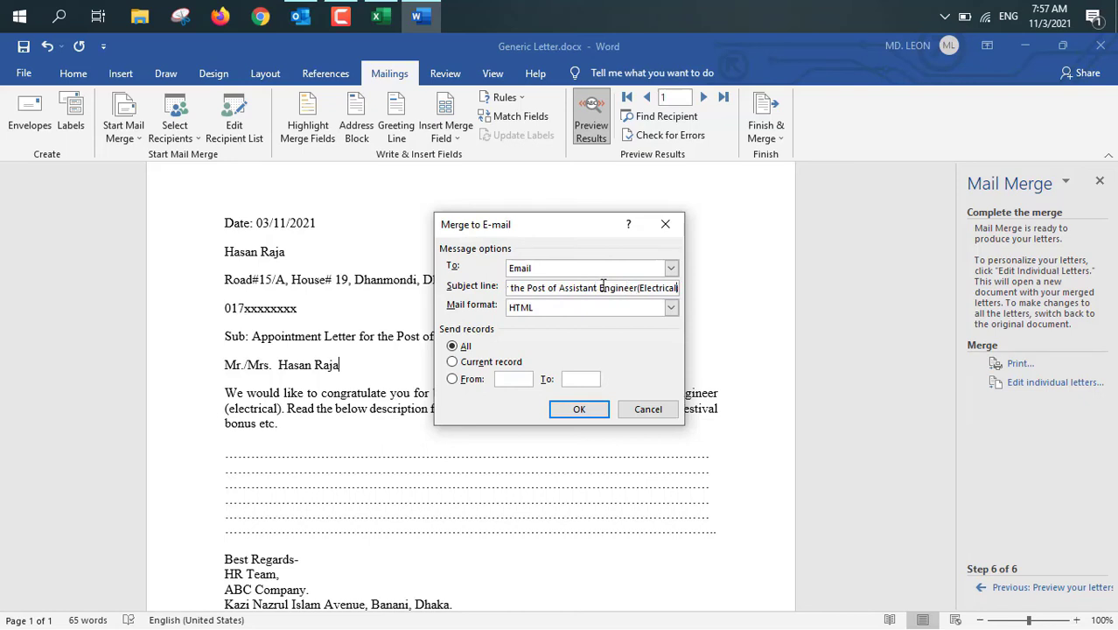
click(668, 309)
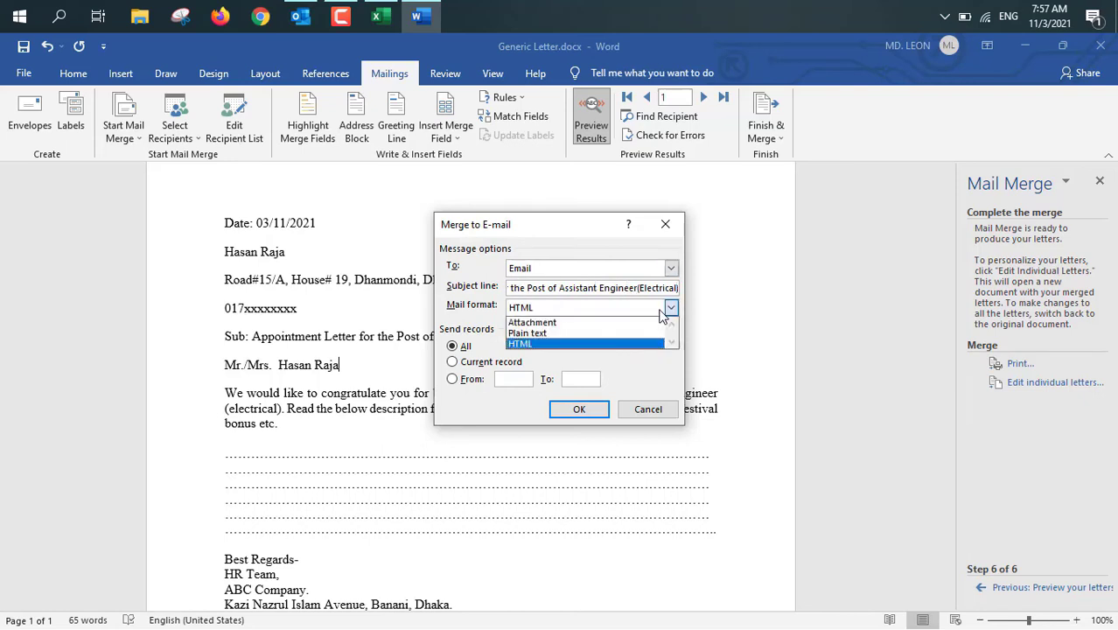
click(557, 345)
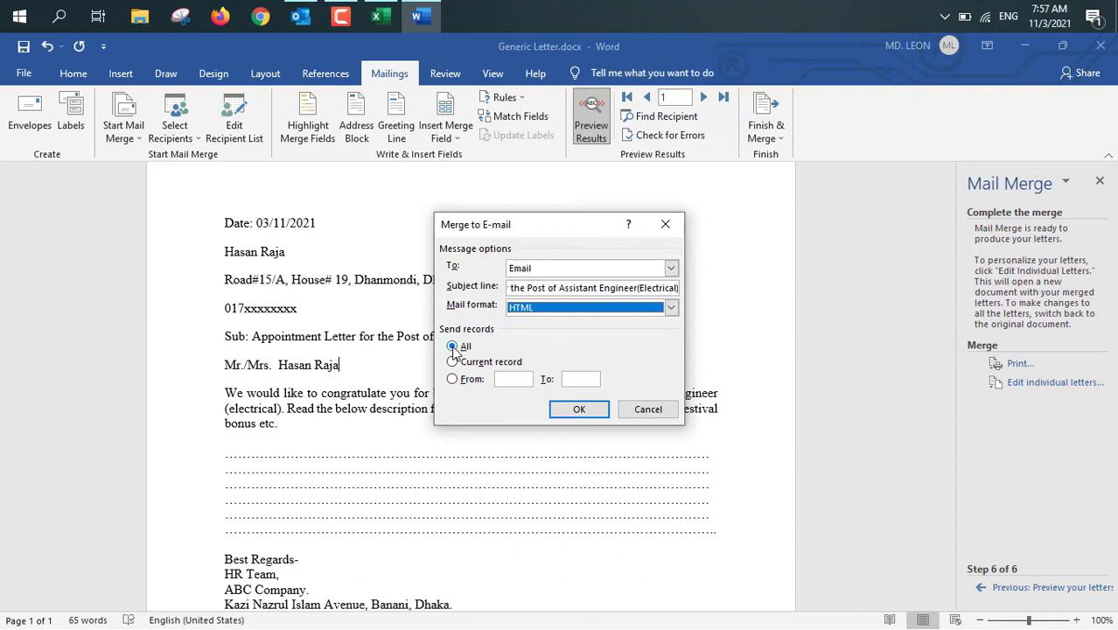
click(580, 409)
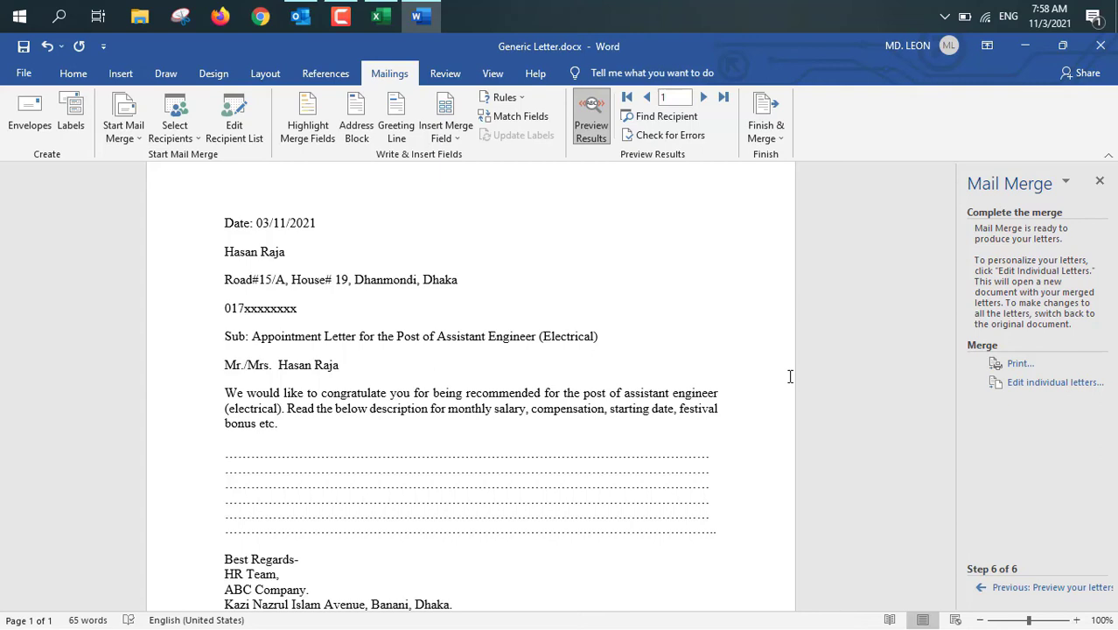
click(300, 25)
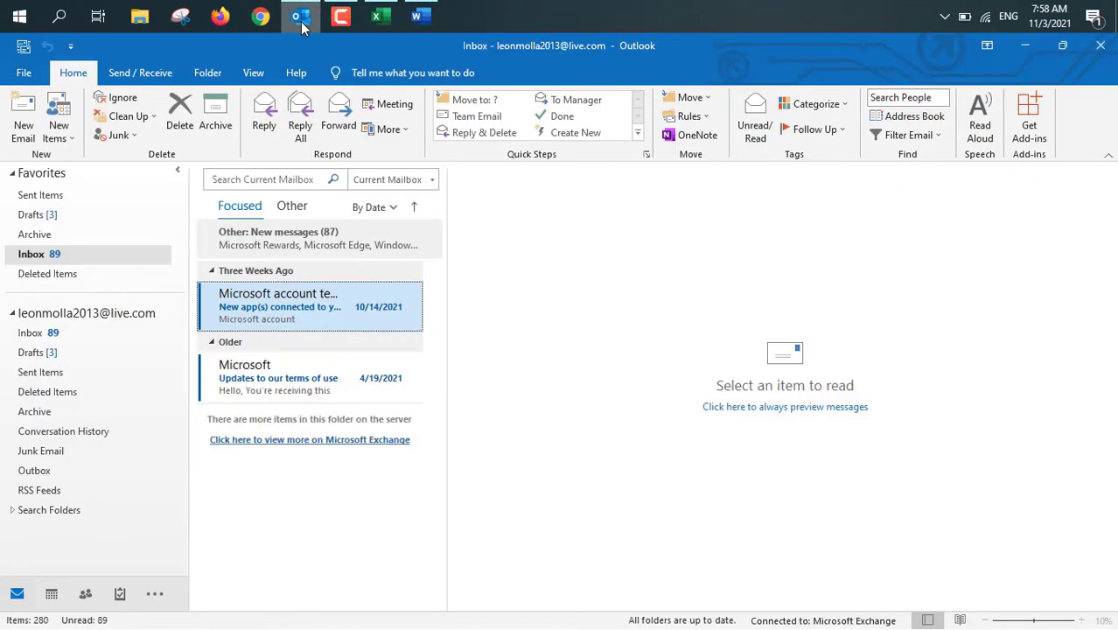
click(41, 197)
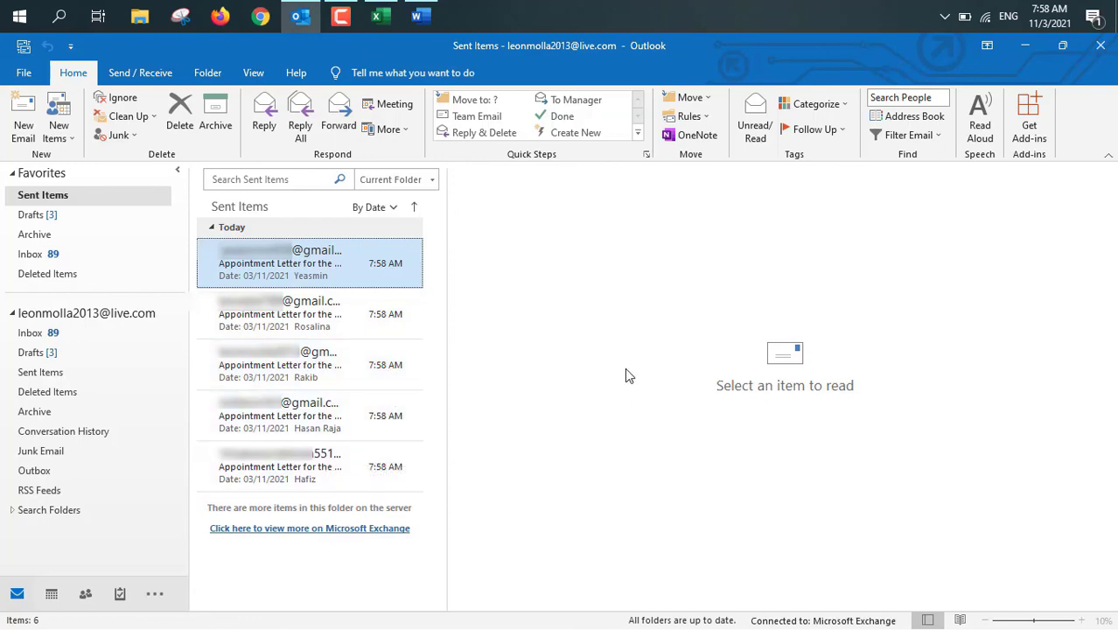
click(420, 16)
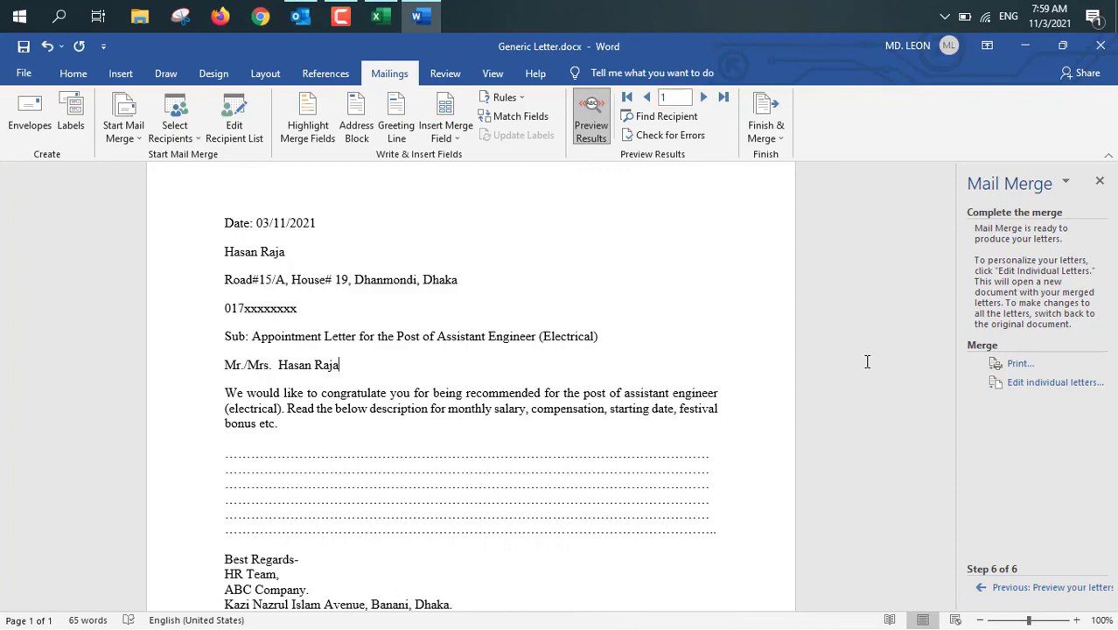